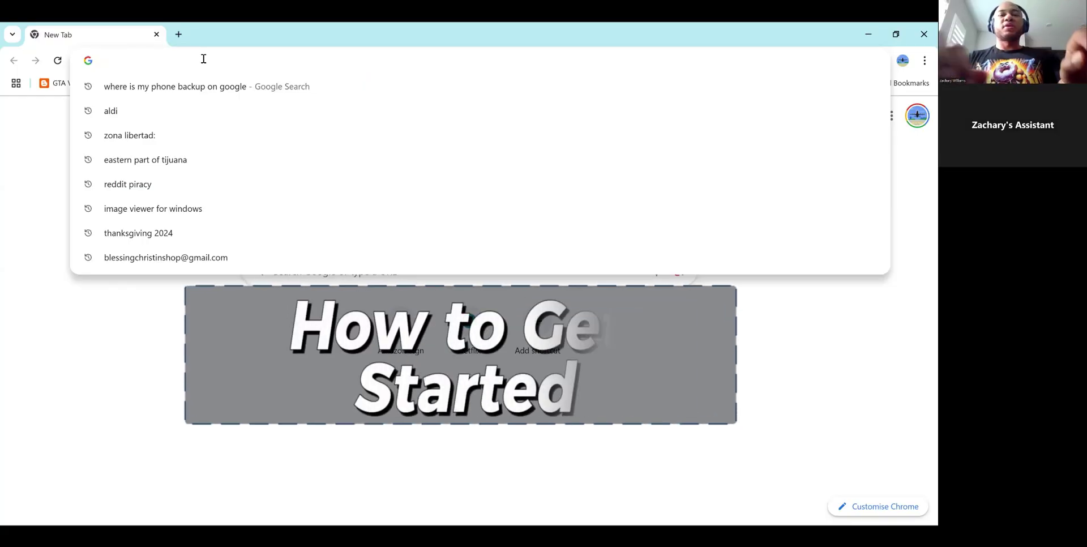
Go to imagepresto.com to load the ImagePresto app home page.
{"action": "type", "text": "imageprest"}
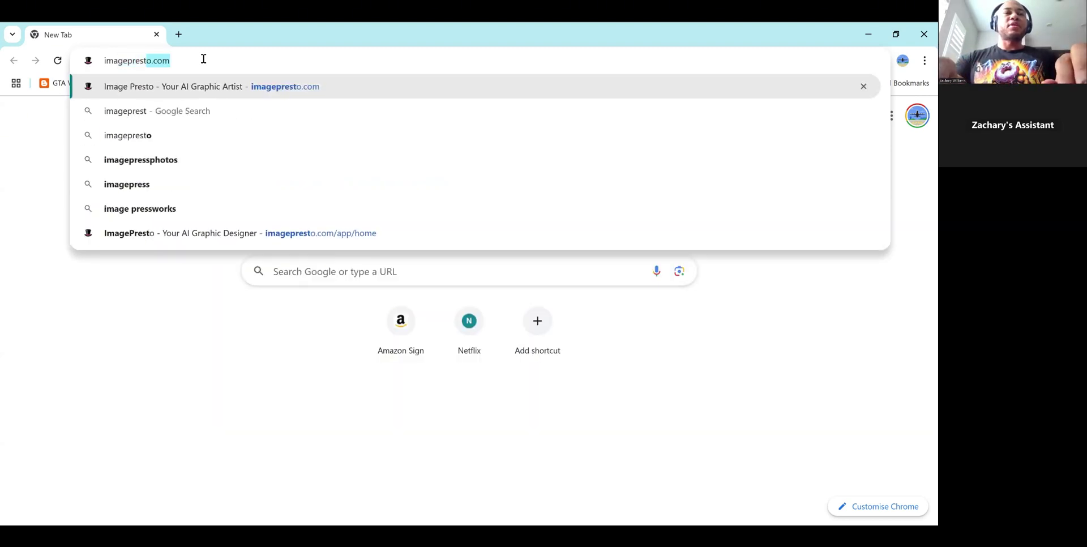
{"action": "key", "text": "Return"}
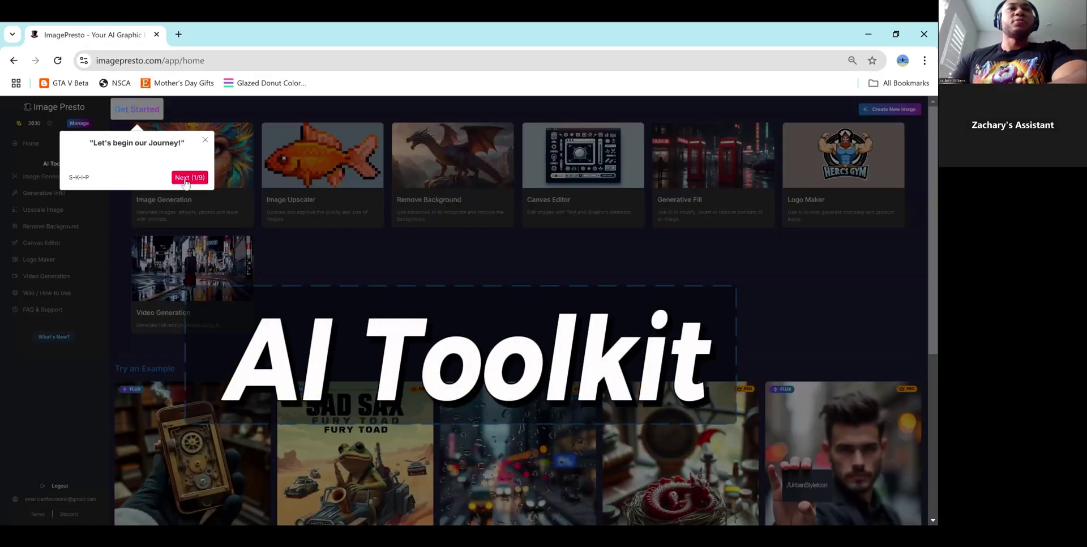
Advance the tour through Image Upscaler, Remove Background and Canvas Editor to Generative Fill (7/9).
{"action": "left_click", "coordinate": [185, 178]}
{"action": "left_click", "coordinate": [185, 178]}
{"action": "left_click", "coordinate": [243, 294]}
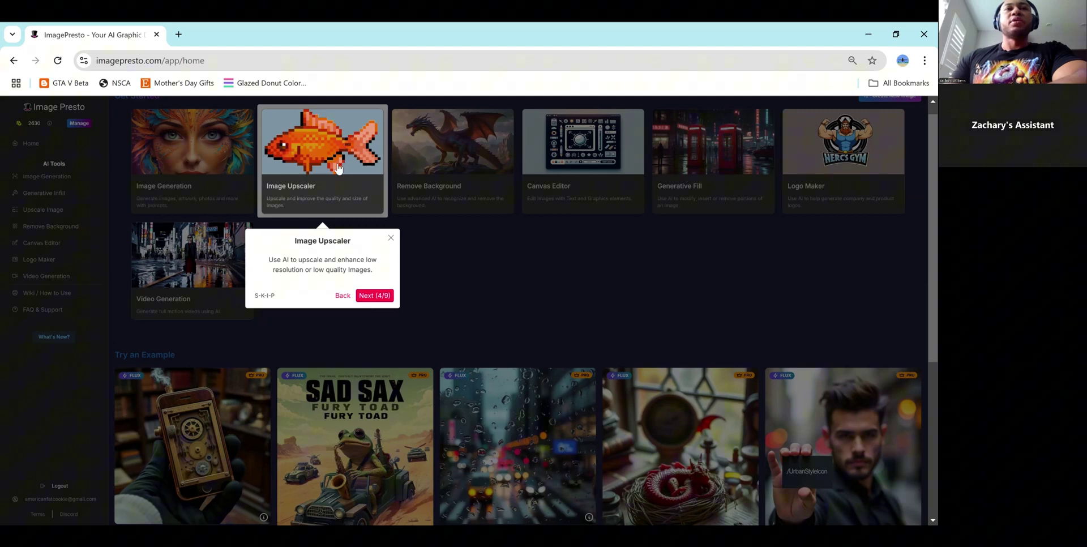
{"action": "left_click", "coordinate": [387, 296]}
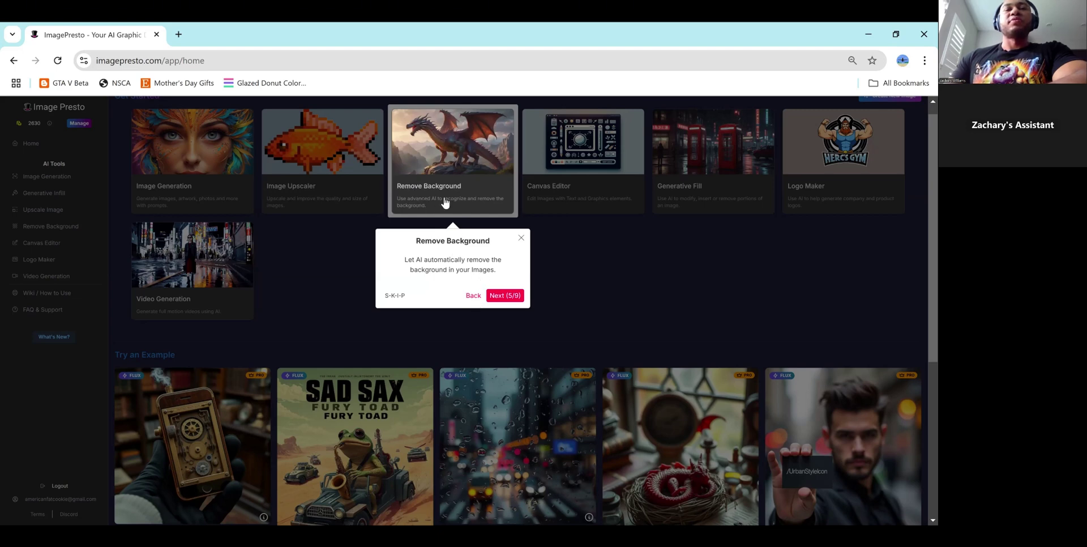
{"action": "left_click", "coordinate": [508, 296]}
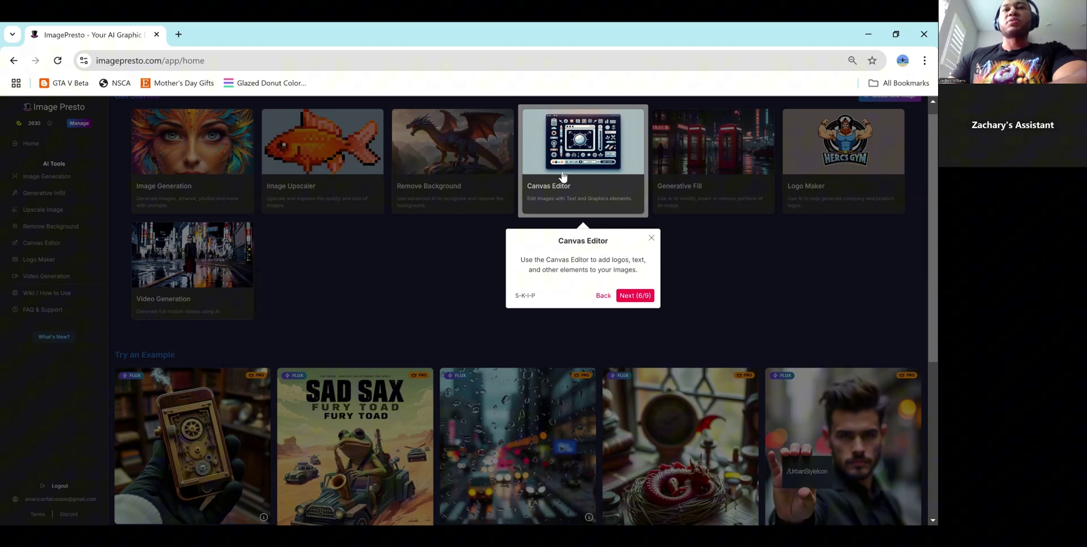
{"action": "left_click", "coordinate": [633, 297]}
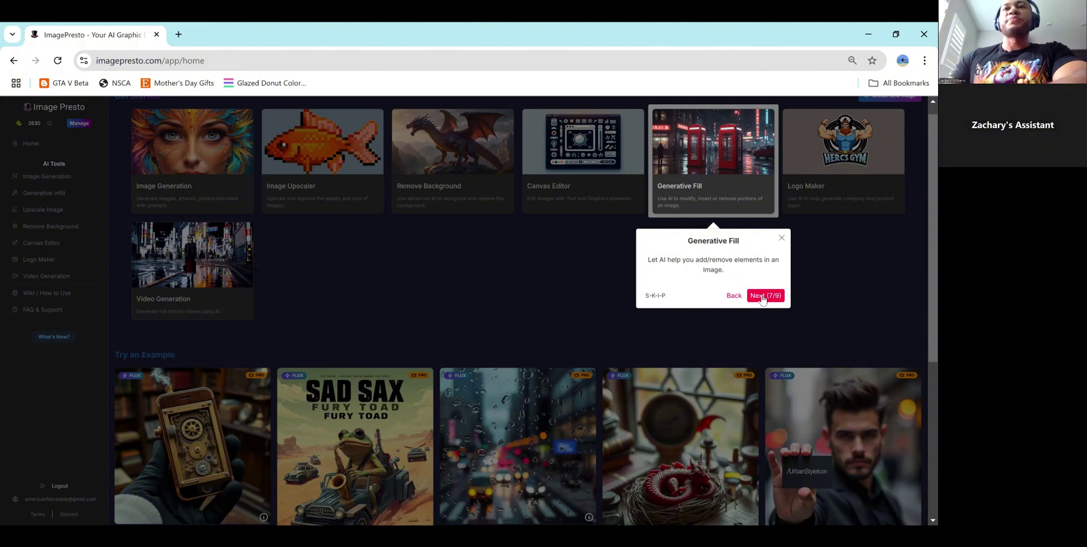
Advance the tour to Logo Wizard (8/9), close it, and return to the home dashboard.
{"action": "left_click", "coordinate": [762, 297]}
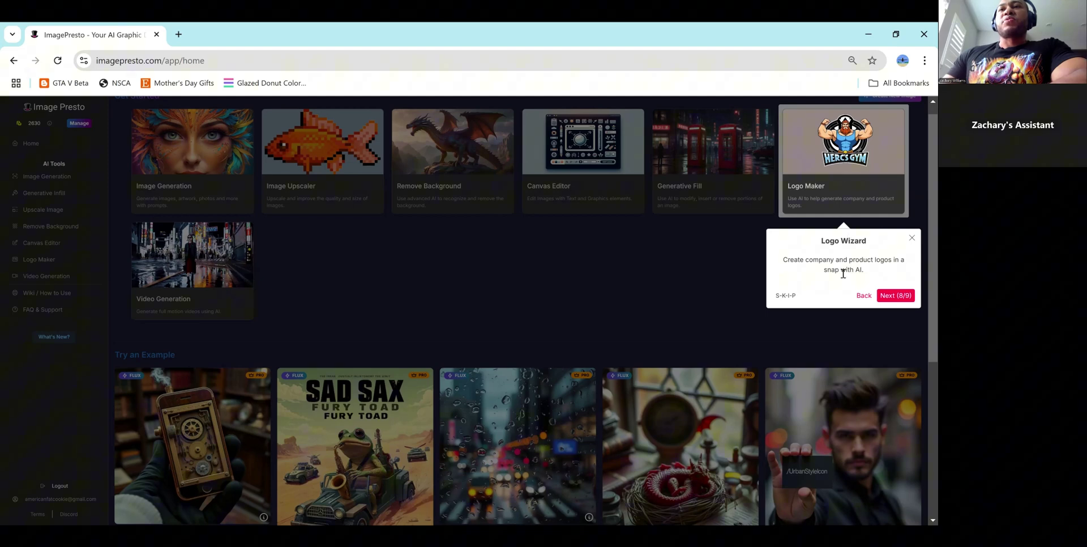
{"action": "left_click", "coordinate": [168, 286]}
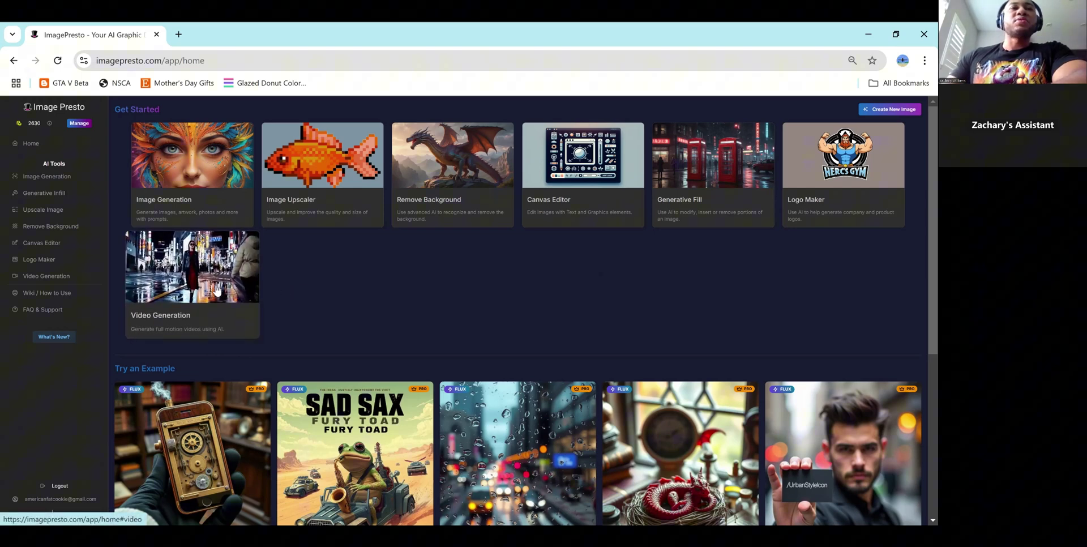
{"action": "scroll", "coordinate": [217, 291], "scroll_direction": "down", "scroll_amount": 2}
{"action": "key", "text": "alt+Left"}
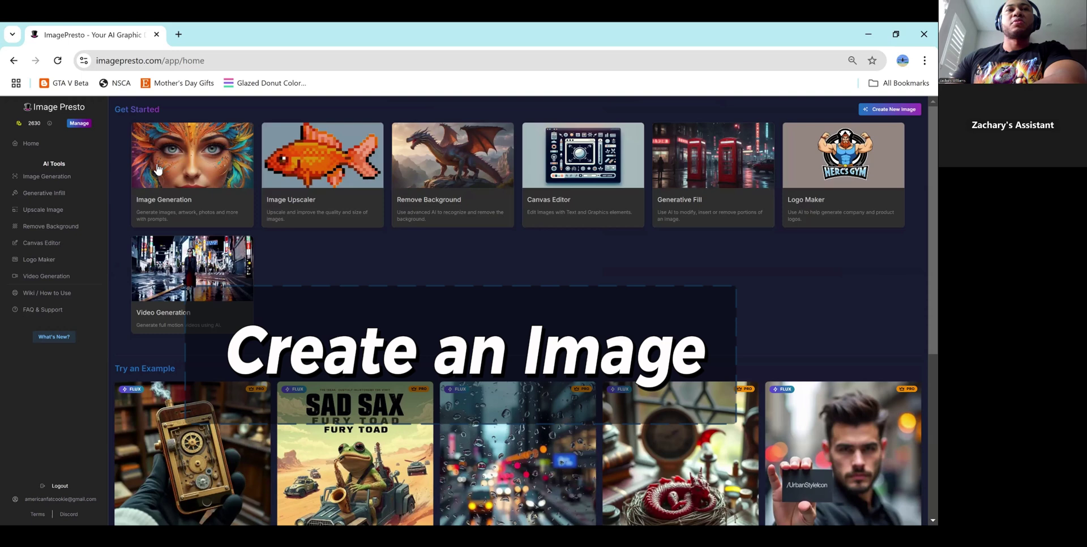
Open the Image Generation tool and scroll through its Style dropdown options.
{"action": "left_click", "coordinate": [158, 168]}
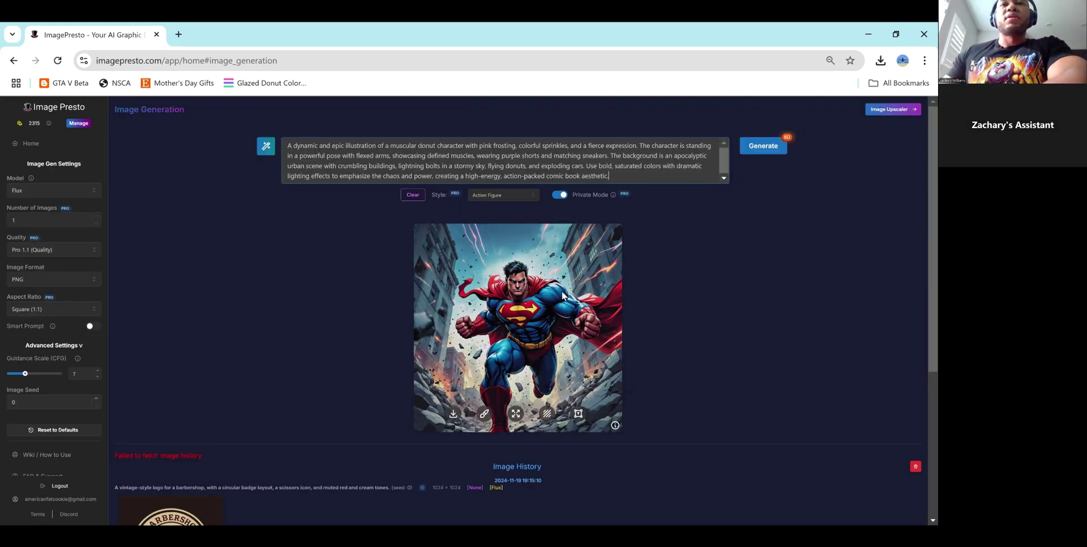
{"action": "left_click", "coordinate": [532, 196]}
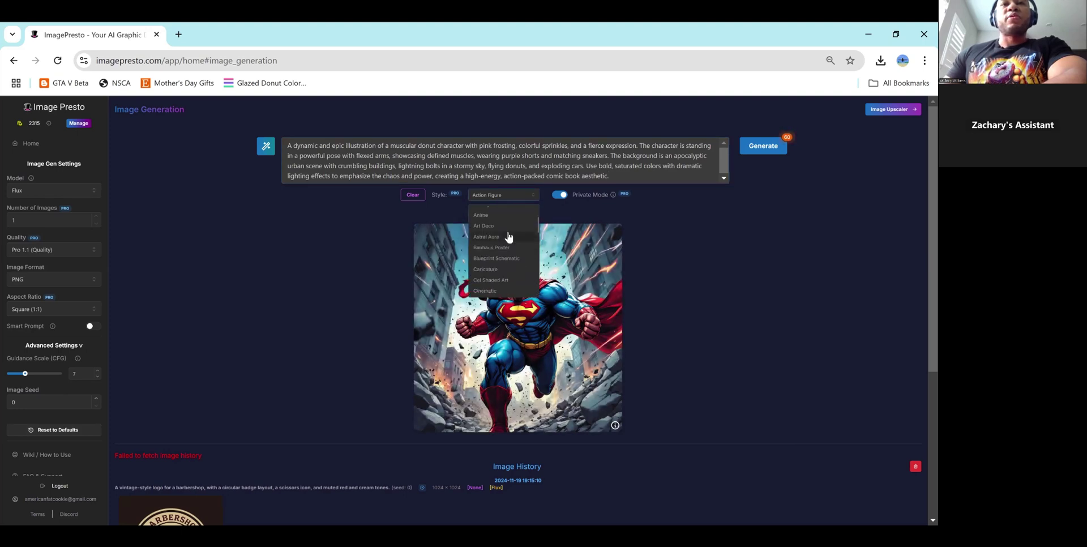
{"action": "scroll", "coordinate": [498, 253], "scroll_direction": "down", "scroll_amount": 1}
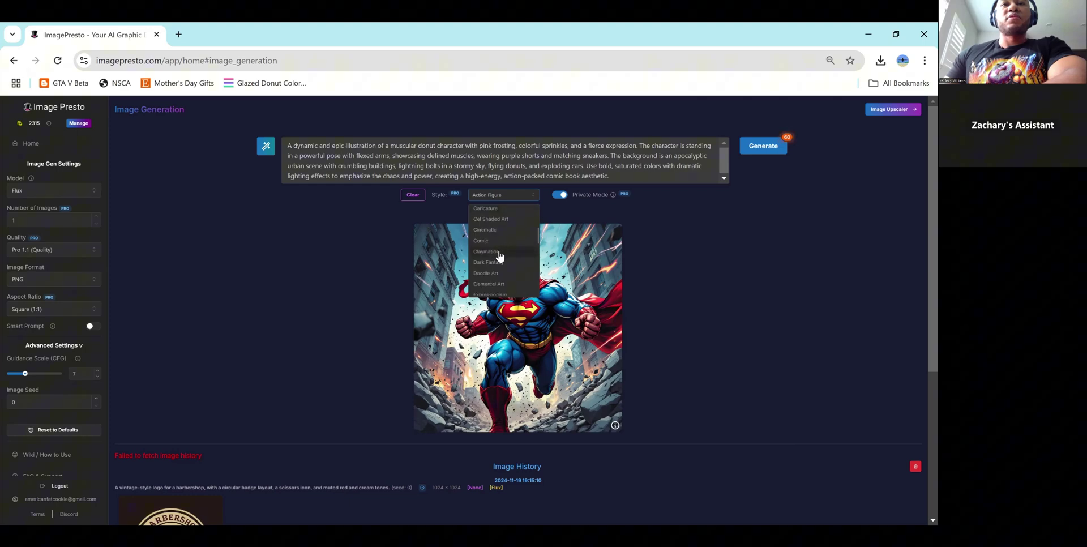
{"action": "scroll", "coordinate": [497, 256], "scroll_direction": "down", "scroll_amount": 2}
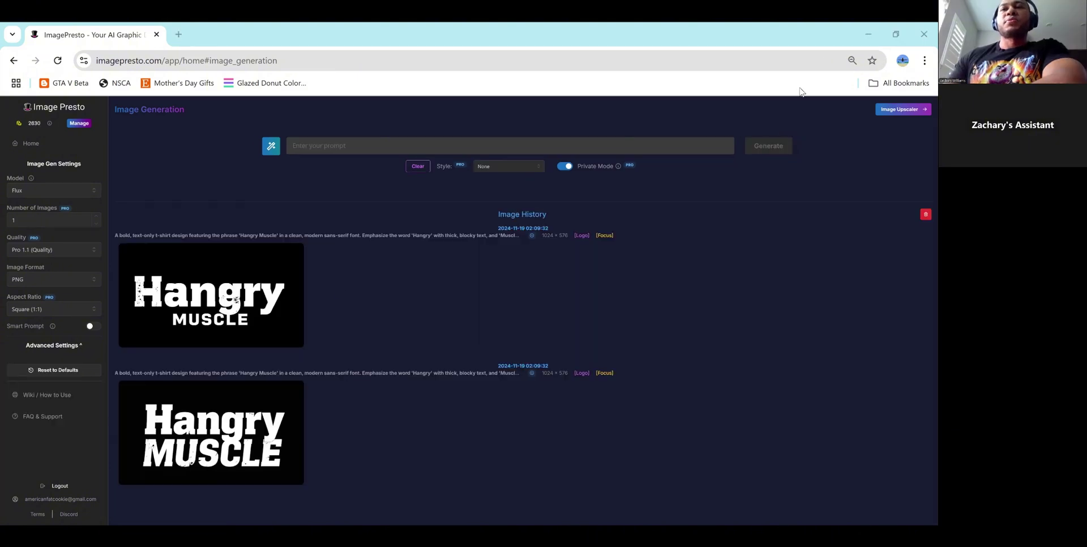
Fetch a random neon dragon T-shirt prompt and generate it in Sticker Design style.
{"action": "left_click", "coordinate": [272, 147]}
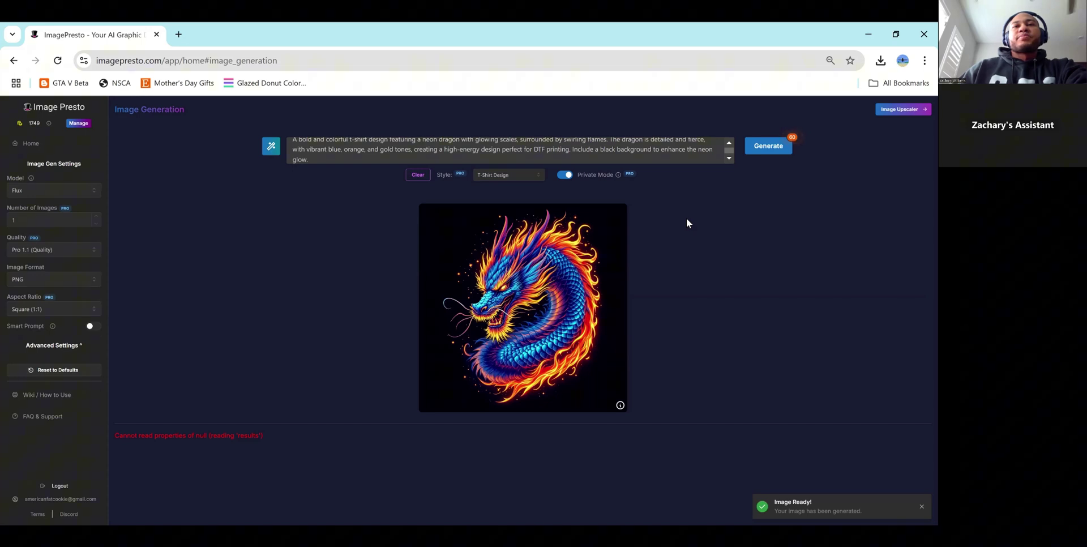
{"action": "mouse_move", "coordinate": [538, 347]}
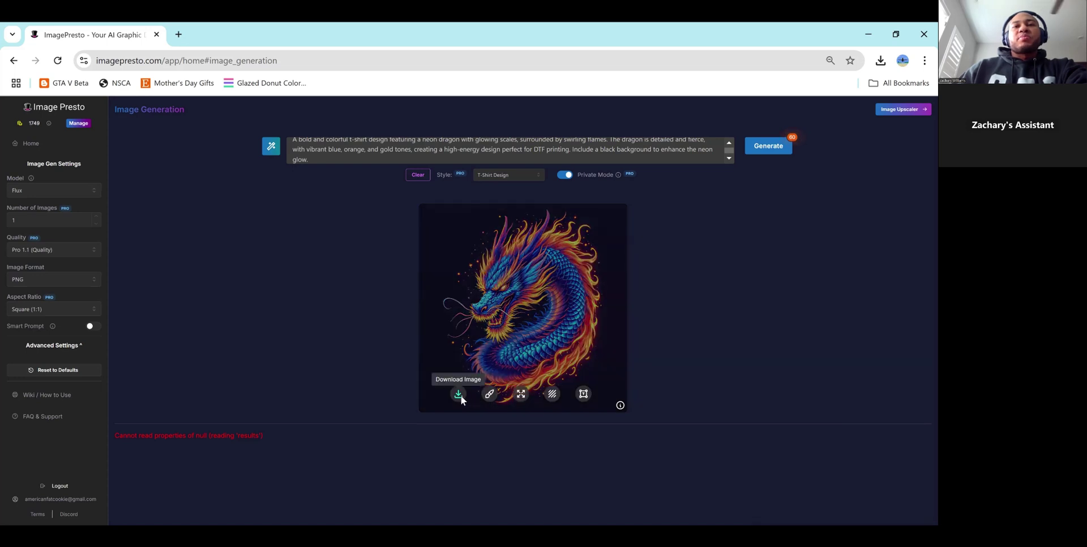
{"action": "left_click", "coordinate": [508, 175]}
{"action": "left_click", "coordinate": [507, 227]}
{"action": "left_click", "coordinate": [764, 156]}
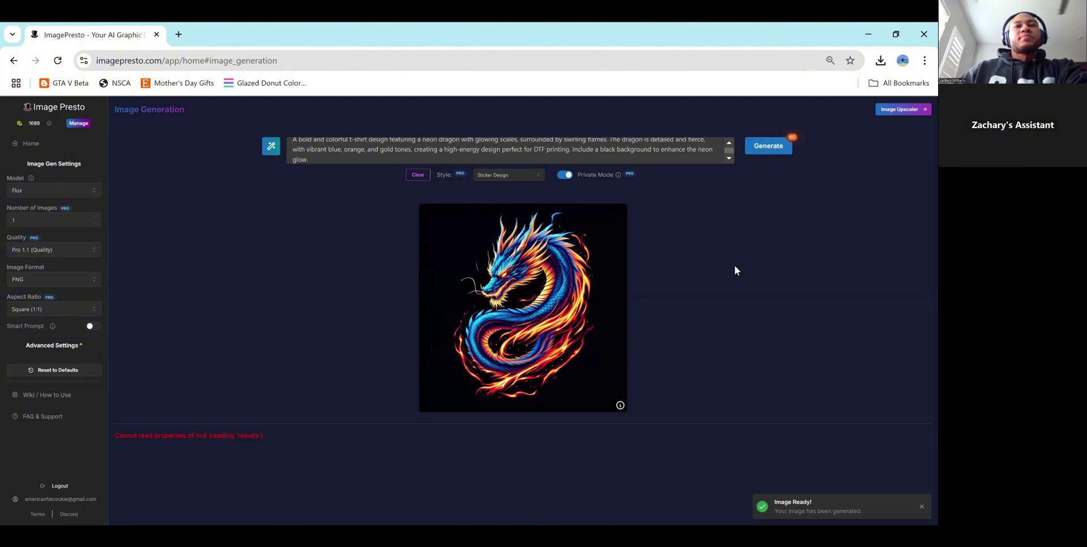
Switch the style to Caricature, then change it to Adorable 3D Character.
{"action": "mouse_move", "coordinate": [571, 239]}
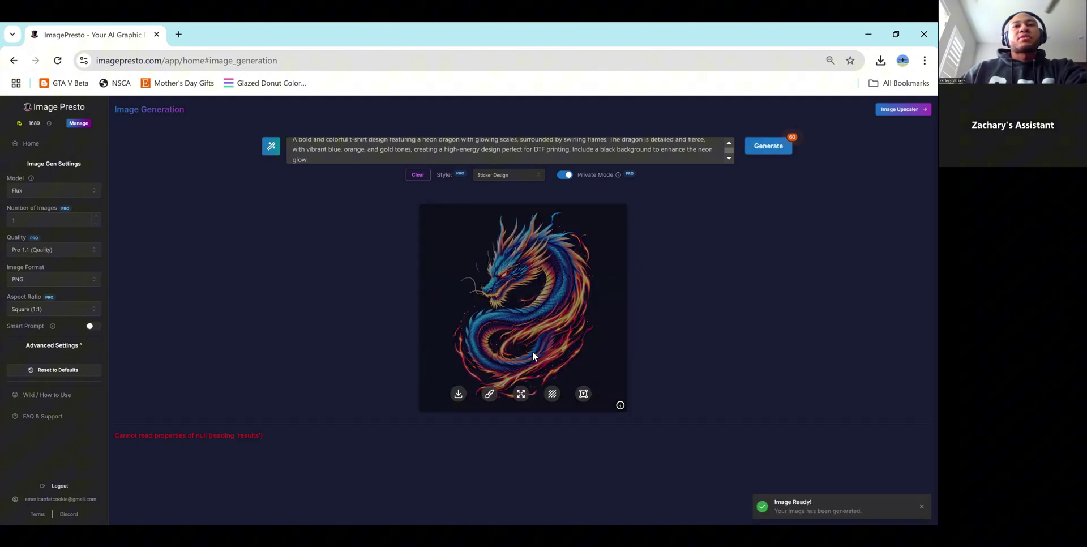
{"action": "left_click", "coordinate": [513, 176]}
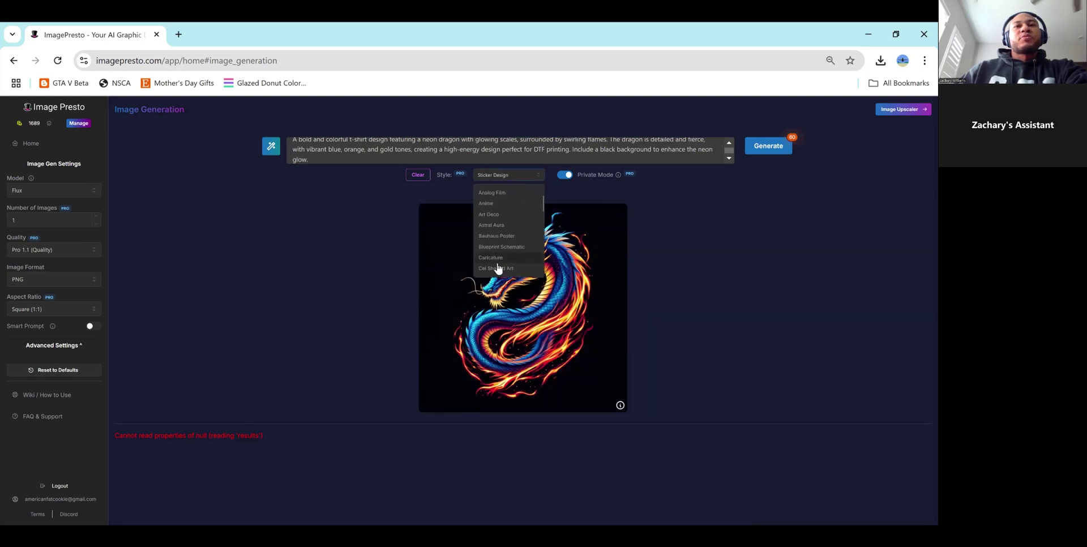
{"action": "scroll", "coordinate": [499, 238], "scroll_direction": "down", "scroll_amount": 1}
{"action": "scroll", "coordinate": [499, 238], "scroll_direction": "up", "scroll_amount": 2}
{"action": "left_click", "coordinate": [503, 257]}
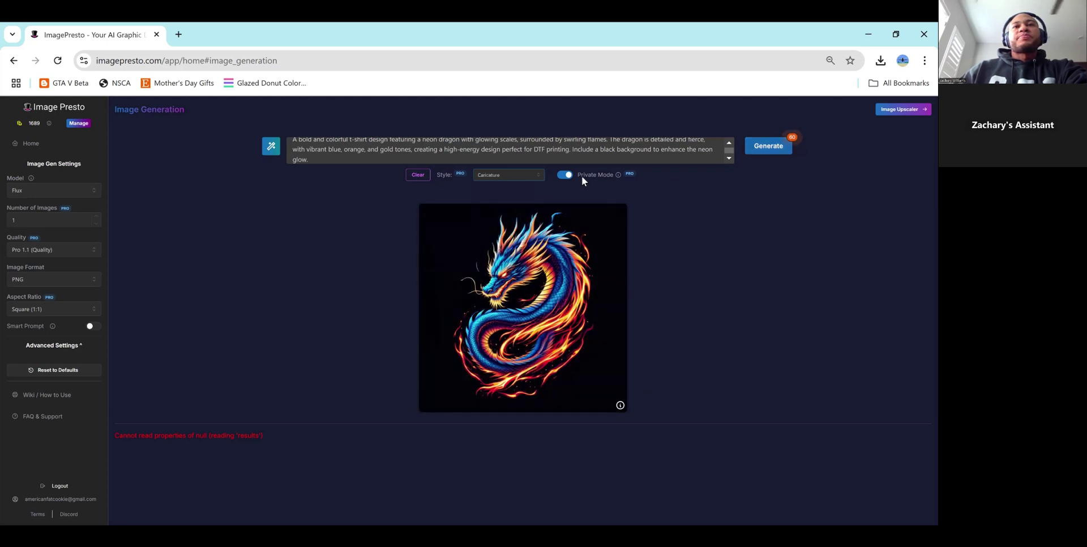
{"action": "left_click", "coordinate": [533, 177]}
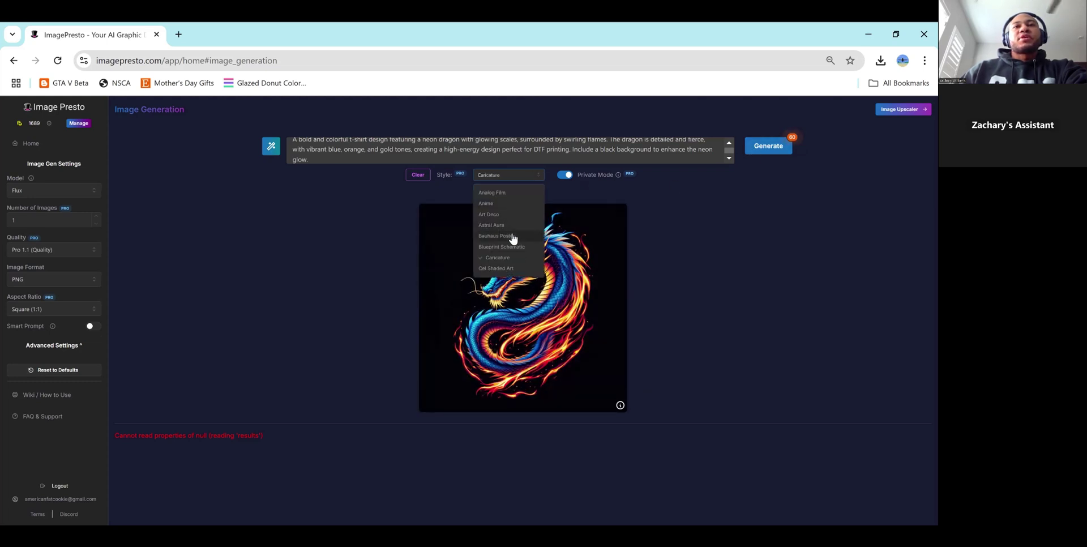
{"action": "scroll", "coordinate": [506, 237], "scroll_direction": "up", "scroll_amount": 2}
{"action": "left_click", "coordinate": [513, 226]}
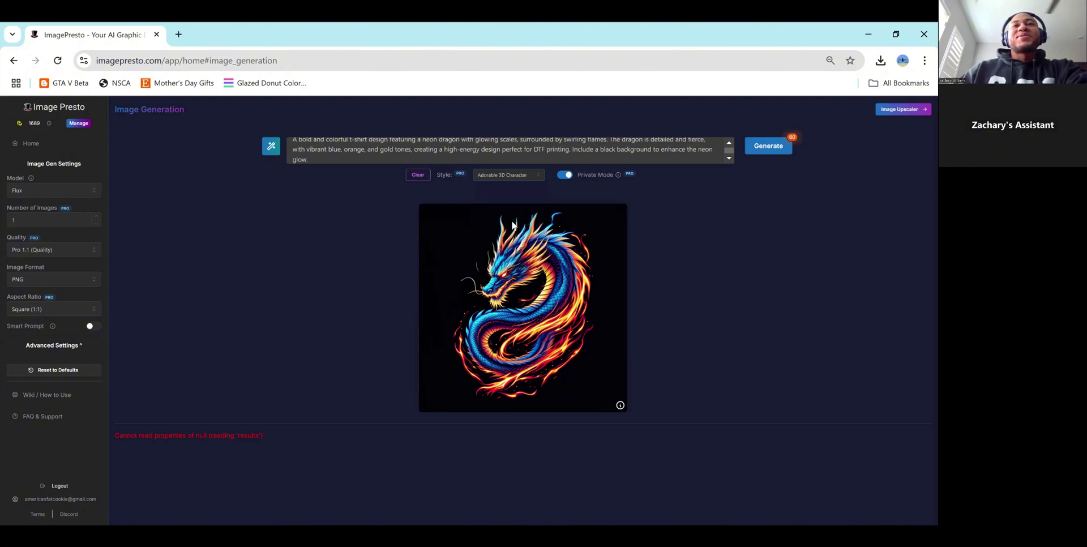
Generate the dragon in Adorable 3D Character style and download it as DownloadedImage (55).png.
{"action": "left_click", "coordinate": [769, 147]}
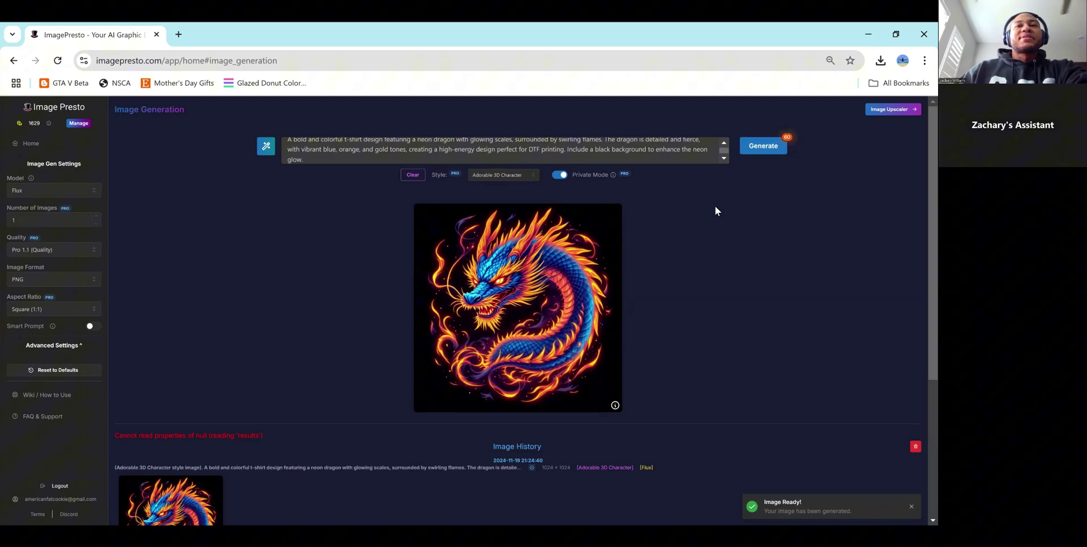
{"action": "mouse_move", "coordinate": [507, 287]}
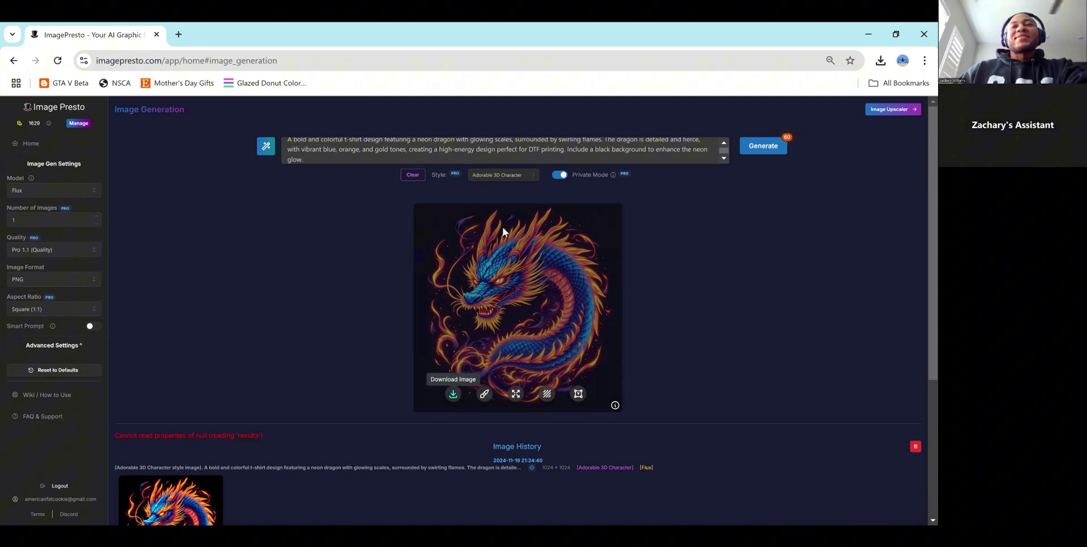
{"action": "left_click", "coordinate": [452, 393]}
{"action": "left_click", "coordinate": [665, 258]}
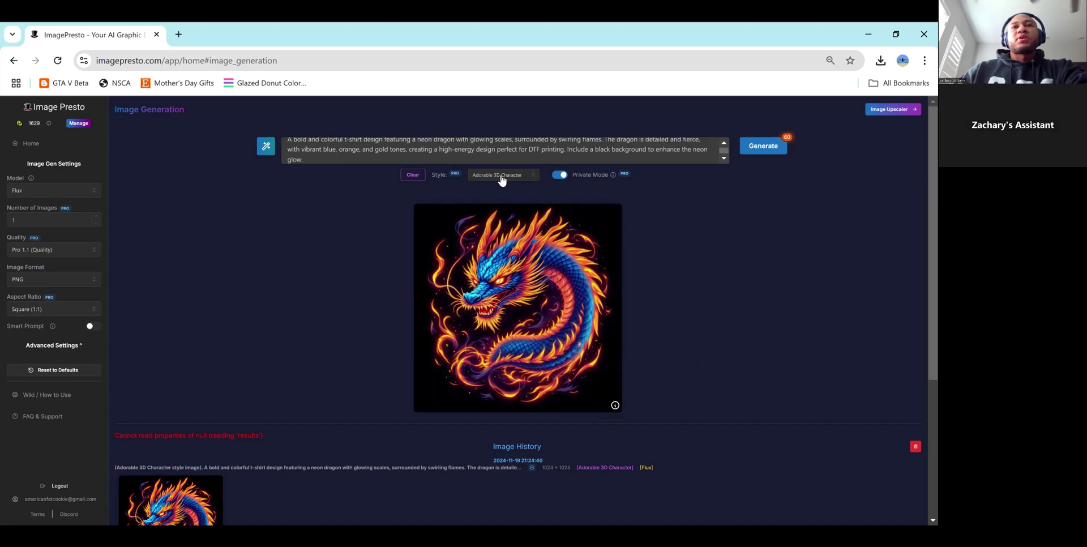
Browse the style list and delete the old dragon prompt text.
{"action": "left_click", "coordinate": [525, 176]}
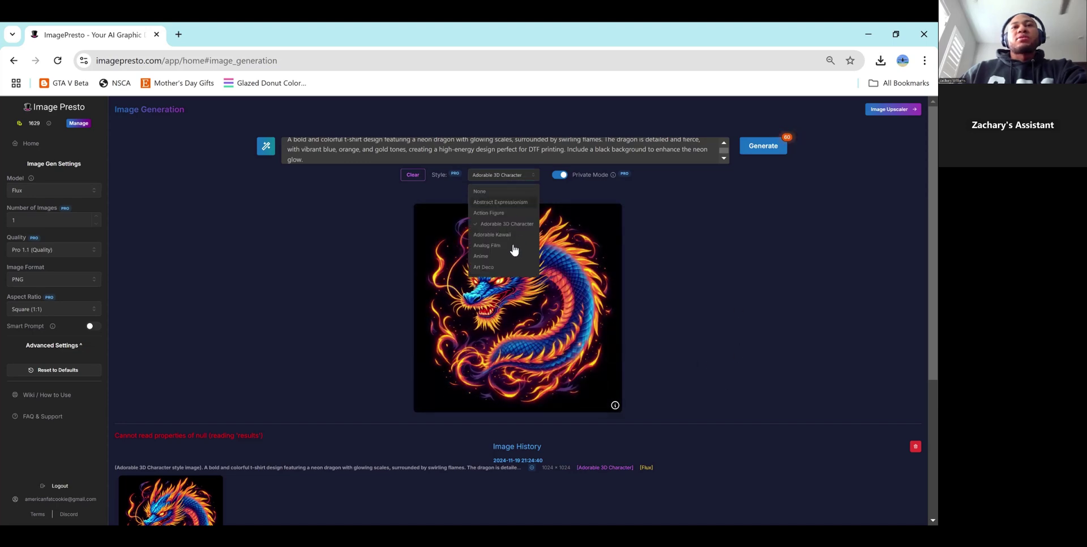
{"action": "scroll", "coordinate": [458, 237], "scroll_direction": "down", "scroll_amount": 2}
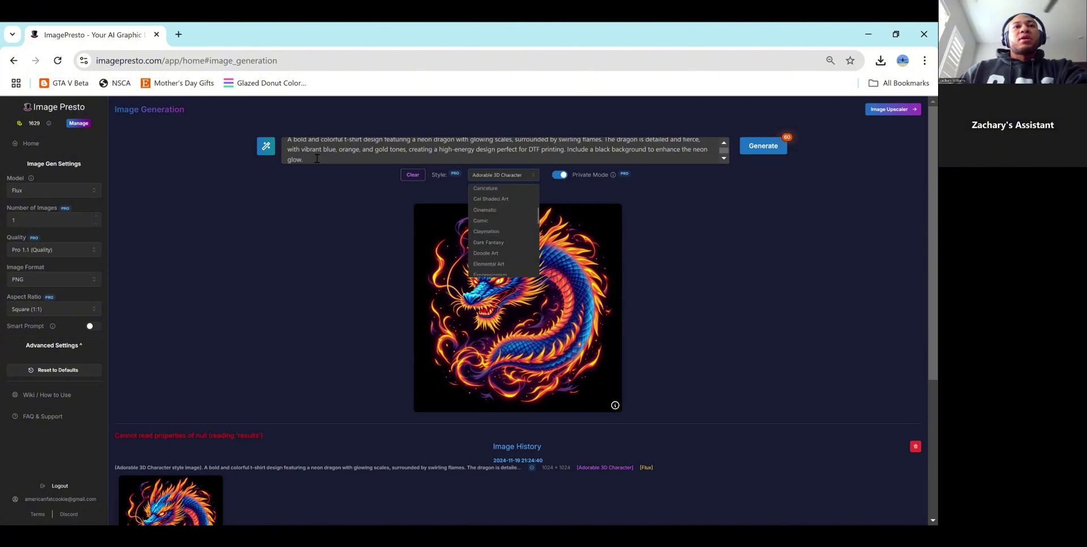
{"action": "triple_click", "coordinate": [317, 159]}
{"action": "key", "text": "BackSpace"}
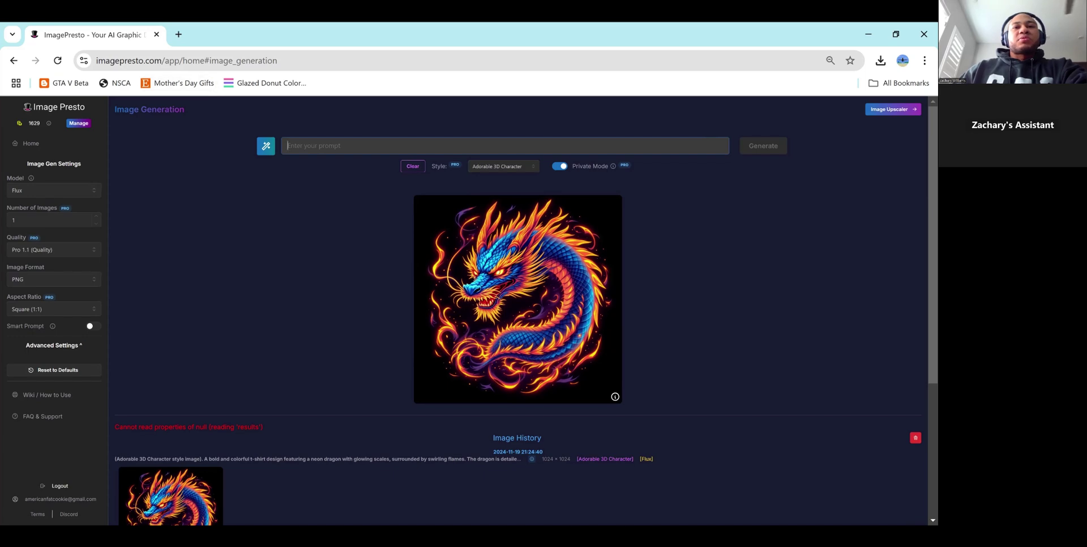
Paste the Home Sweet Home floral wreath prompt and generate it in T-Shirt Design style.
{"action": "type", "text": "A minimalist SVG design featuring the quote 'Home Sweet Home' in elegant cursive typography surrounded by hand-drawn floral elements. Use a clean black-and-white palette, ensuring the design is compatible with Cricut and Silhouette cutting machines."}
{"action": "left_click", "coordinate": [504, 174]}
{"action": "scroll", "coordinate": [518, 250], "scroll_direction": "down", "scroll_amount": 5}
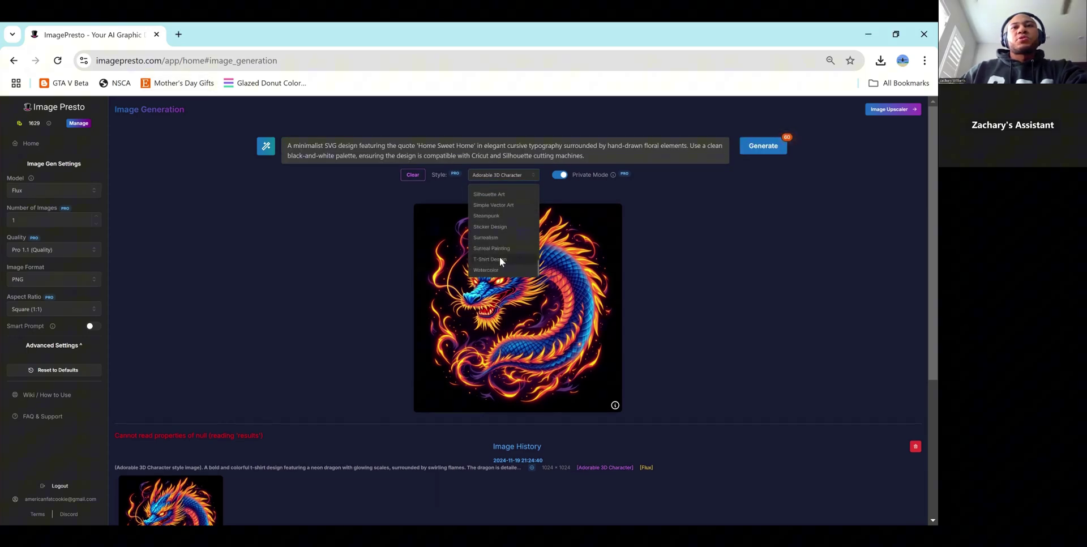
{"action": "left_click", "coordinate": [516, 259]}
{"action": "left_click", "coordinate": [741, 152]}
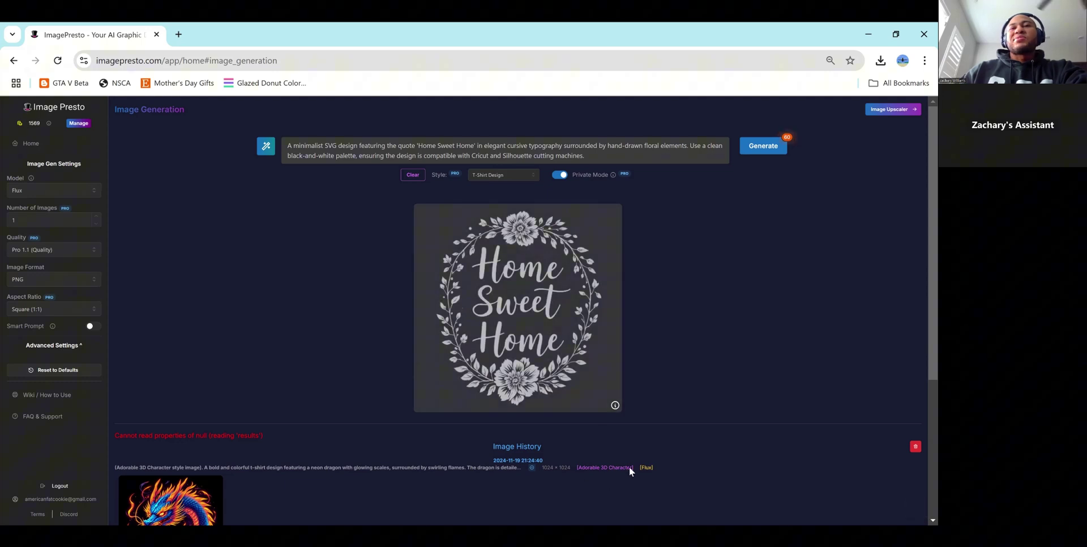
{"action": "mouse_move", "coordinate": [454, 397]}
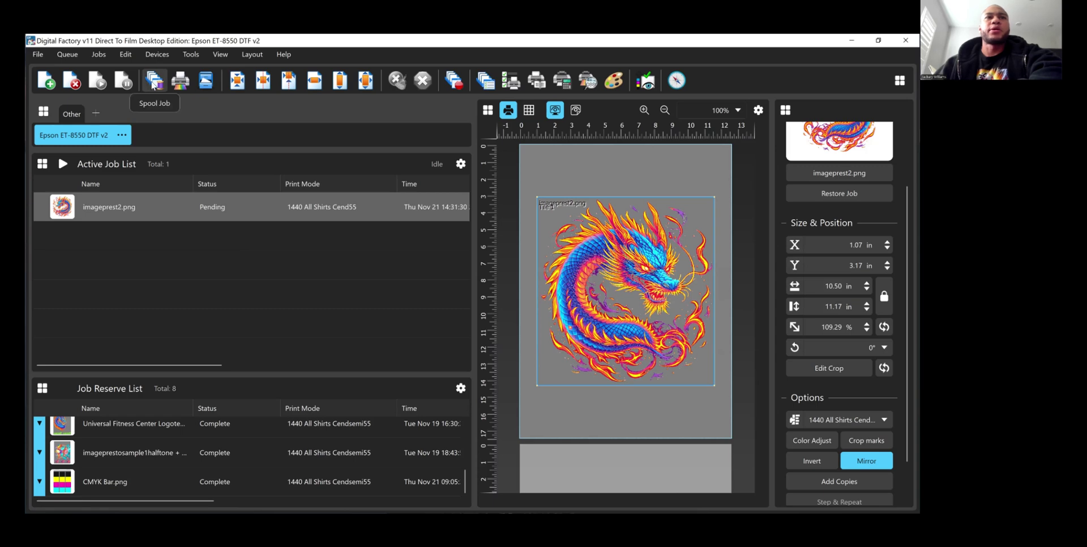
Print the imageprest2.png dragon job on the Epson ET-8550 DTF printer.
{"action": "left_click", "coordinate": [184, 85]}
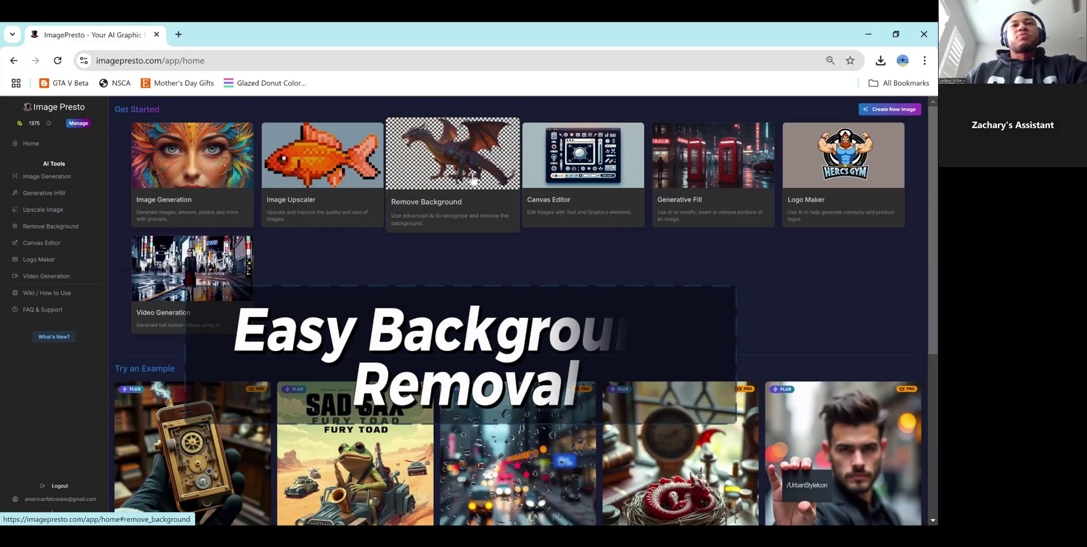
Open Remove Background and load the Downloaded Image (1) businesswoman portrait.
{"action": "left_click", "coordinate": [471, 173]}
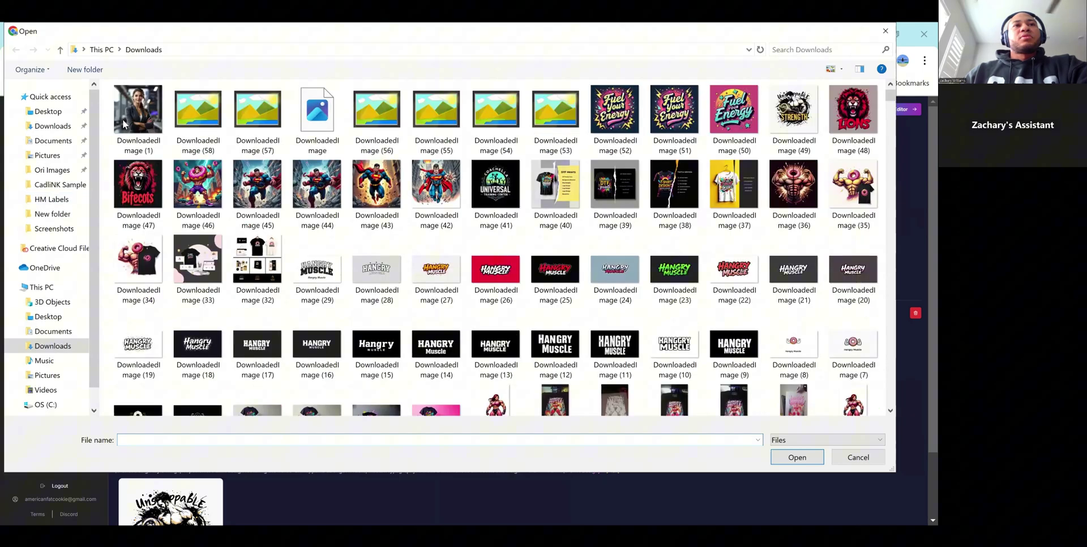
{"action": "double_click", "coordinate": [129, 126]}
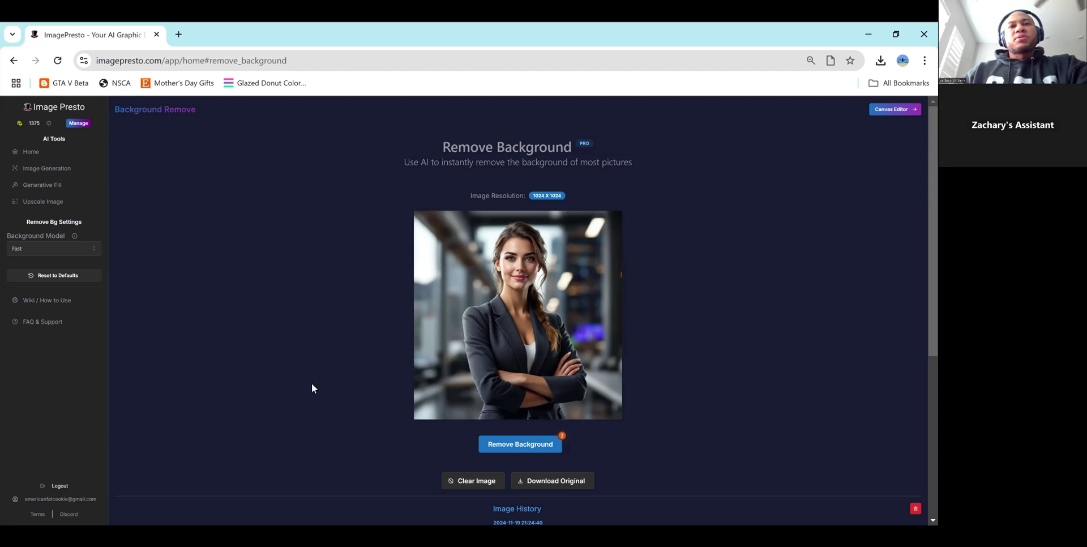
Remove the portrait's background with the Accurate (Portrait) model, compare the result, then clear it.
{"action": "left_click", "coordinate": [29, 250]}
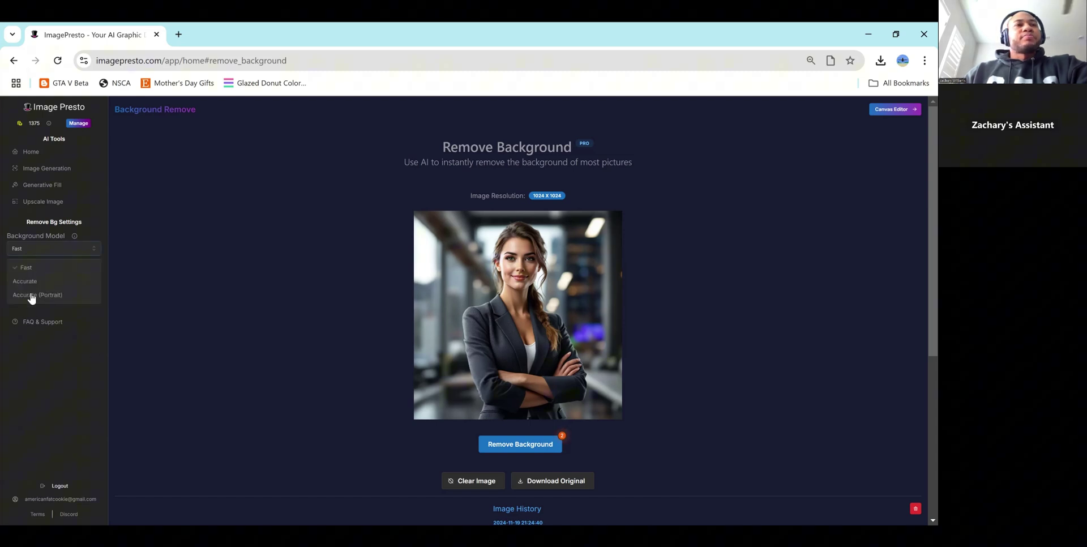
{"action": "left_click", "coordinate": [31, 295]}
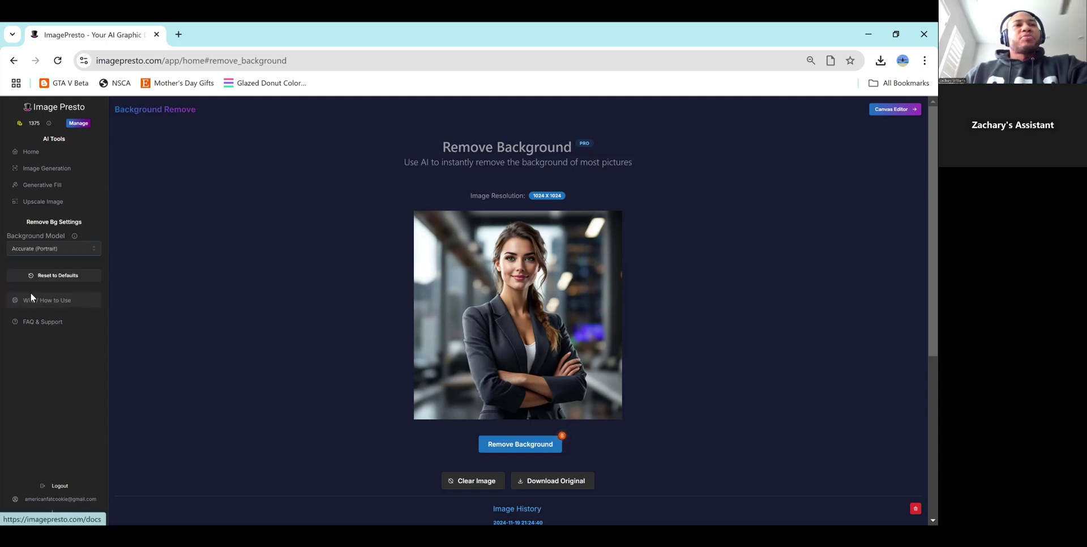
{"action": "left_click", "coordinate": [532, 447]}
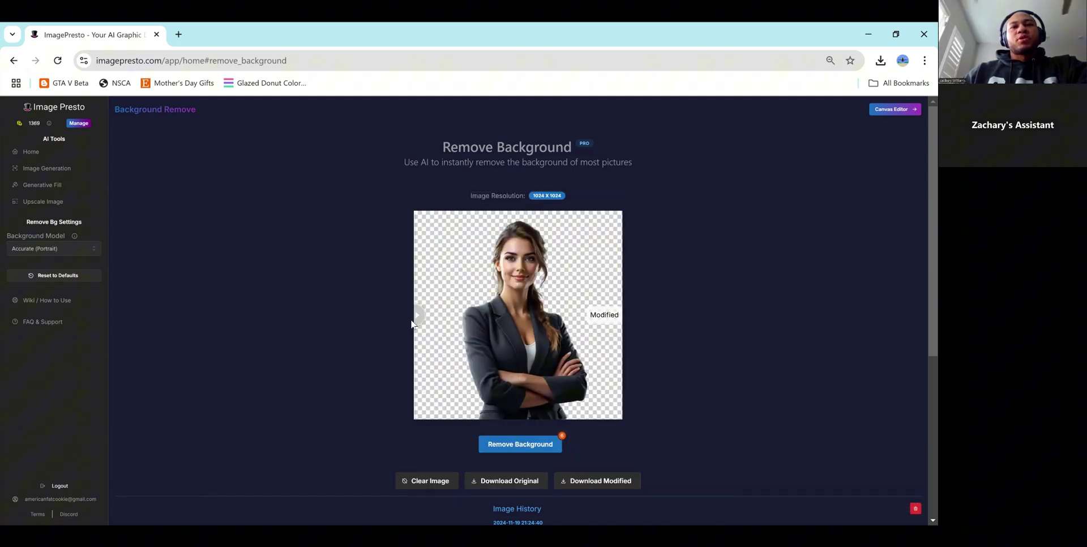
{"action": "left_click_drag", "start_coordinate": [412, 324], "coordinate": [365, 345]}
{"action": "left_click", "coordinate": [426, 481]}
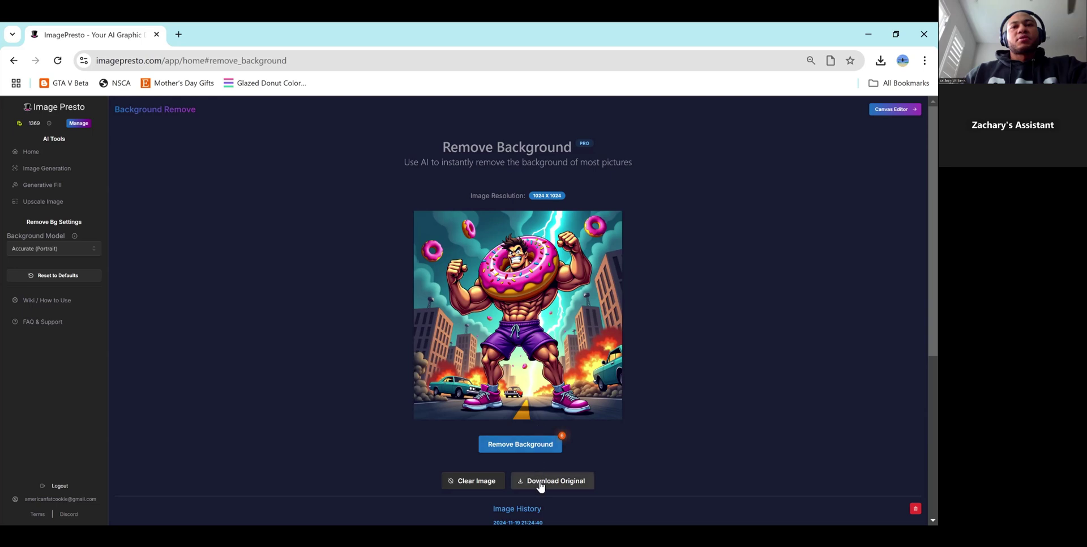
Remove the donut-muscle cartoon's background and slide the comparison to reveal the cutout.
{"action": "left_click", "coordinate": [513, 446]}
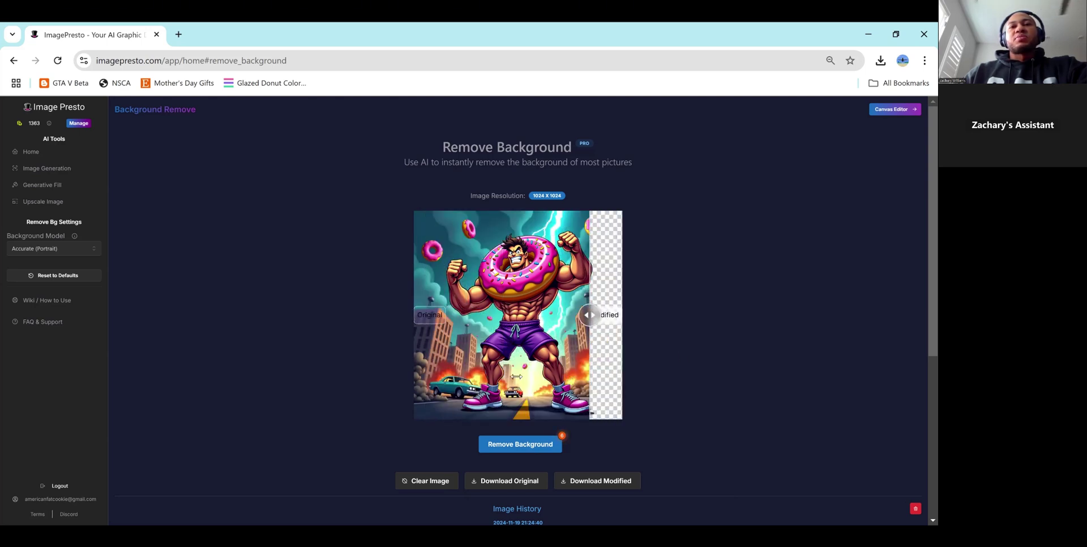
{"action": "left_click_drag", "start_coordinate": [516, 376], "coordinate": [387, 384]}
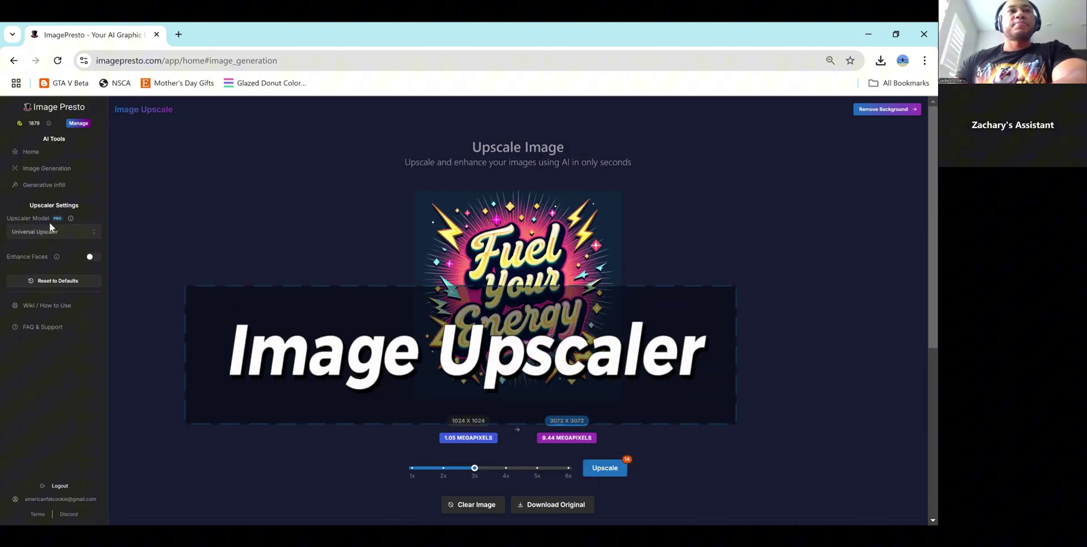
Upscale the Fuel Your Energy design 3x to 3072×3072 and compare it with the original.
{"action": "left_click", "coordinate": [605, 469]}
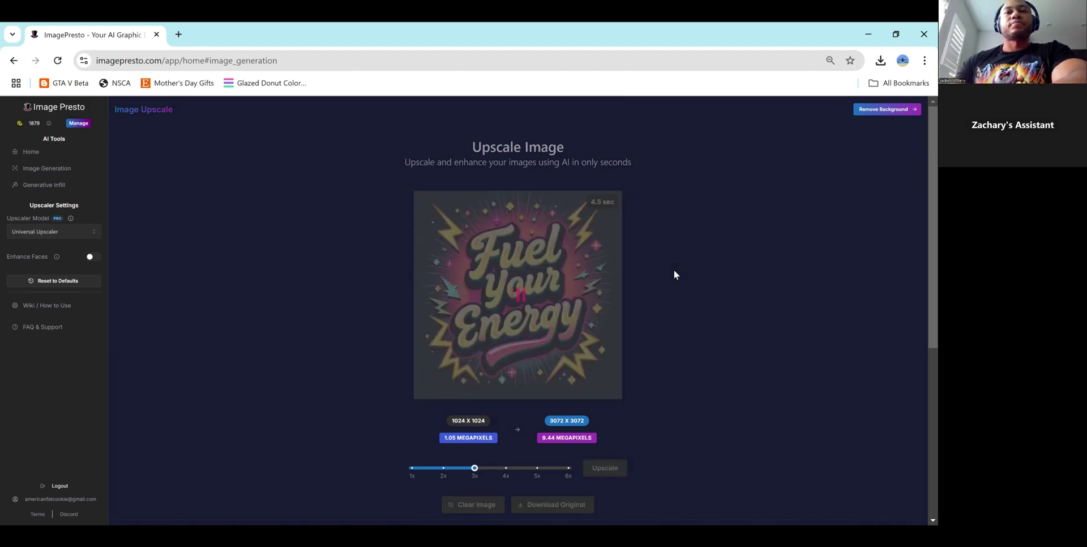
{"action": "scroll", "coordinate": [580, 341], "scroll_direction": "down", "scroll_amount": 2}
{"action": "left_click_drag", "start_coordinate": [518, 276], "coordinate": [360, 278]}
{"action": "left_click_drag", "start_coordinate": [484, 277], "coordinate": [516, 277]}
{"action": "scroll", "coordinate": [512, 280], "scroll_direction": "up", "scroll_amount": 1}
{"action": "scroll", "coordinate": [487, 294], "scroll_direction": "up", "scroll_amount": 1}
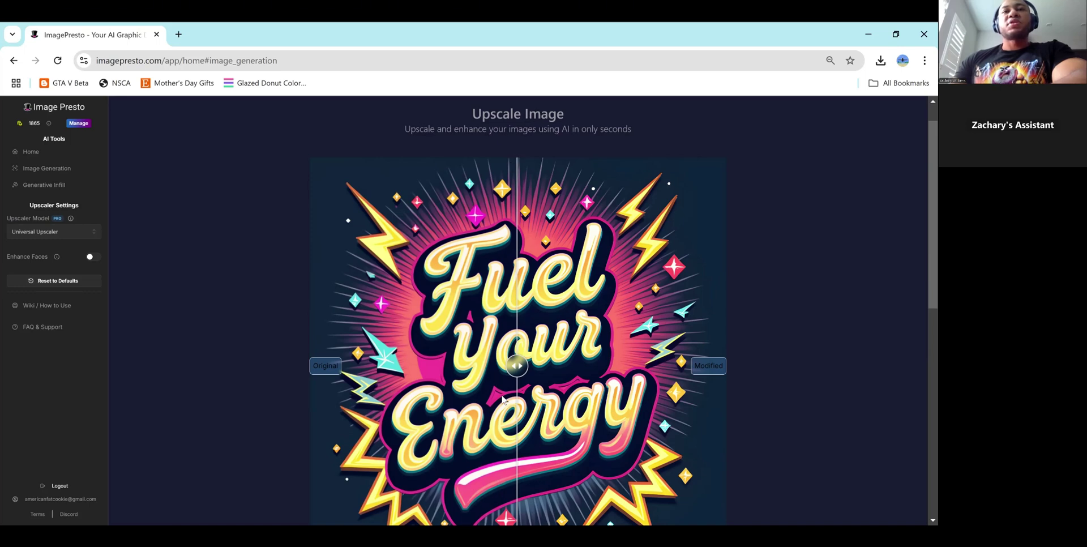
{"action": "scroll", "coordinate": [518, 365], "scroll_direction": "down", "scroll_amount": 2}
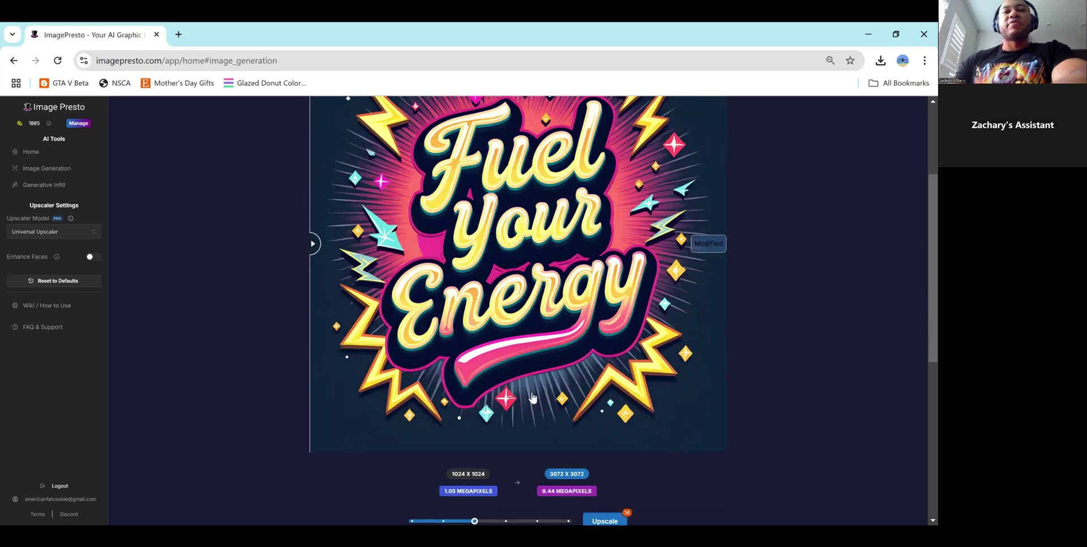
{"action": "scroll", "coordinate": [534, 400], "scroll_direction": "down", "scroll_amount": 2}
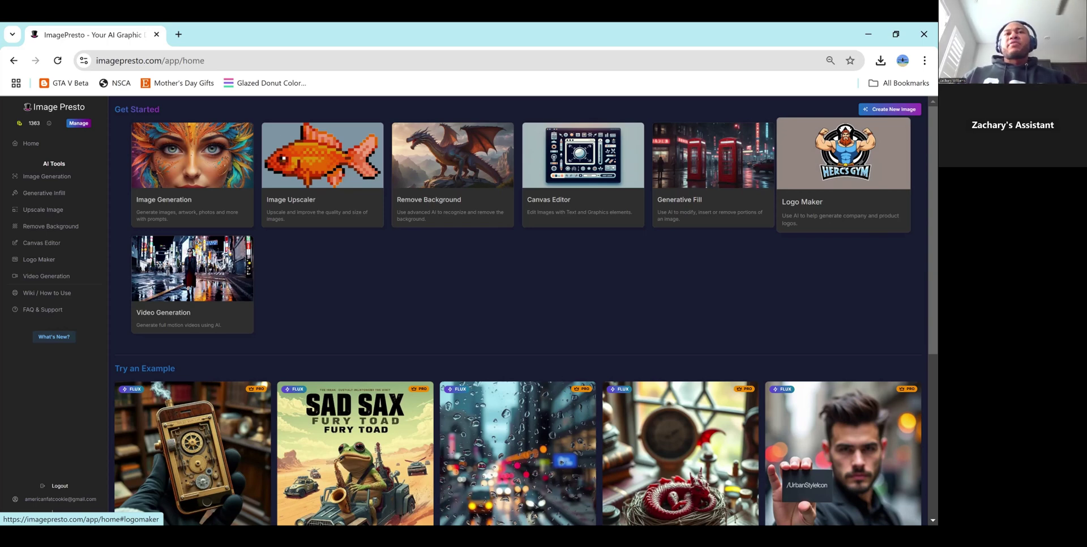
Open Logo Maker and paste in the minimalist black-and-gray dumbbell logo prompt.
{"action": "left_click", "coordinate": [848, 173]}
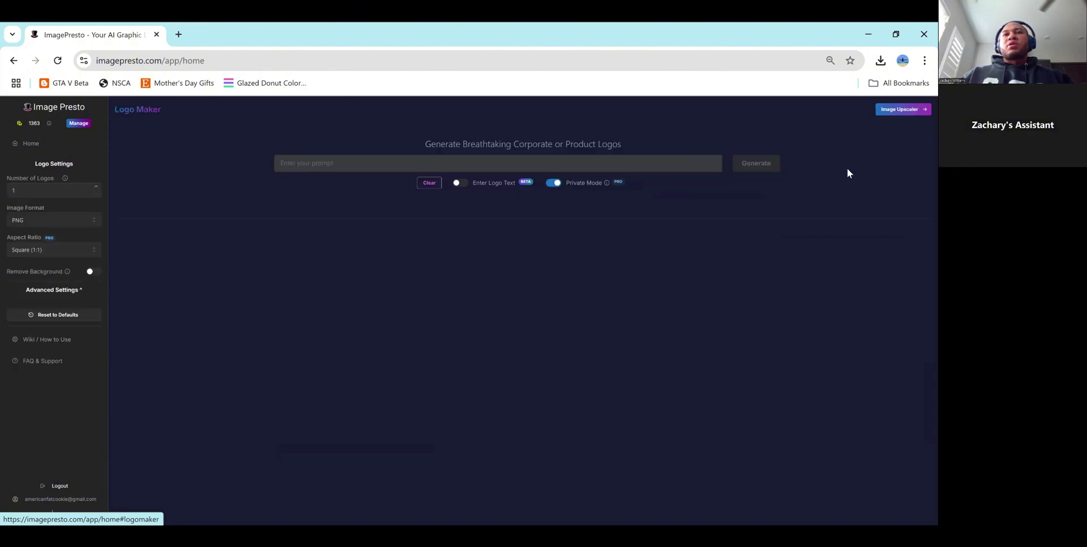
{"action": "right_click", "coordinate": [395, 158]}
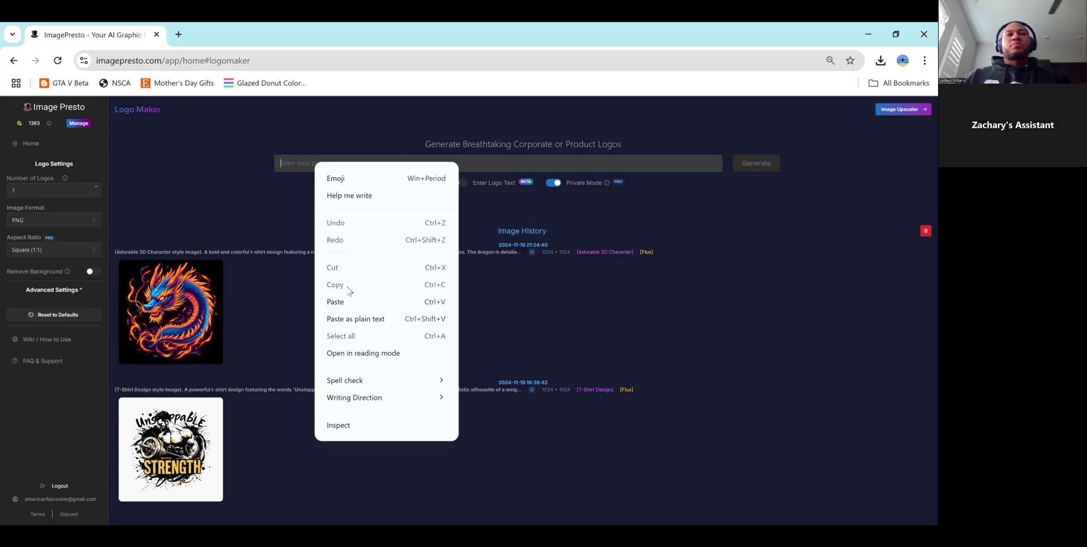
{"action": "left_click", "coordinate": [349, 295]}
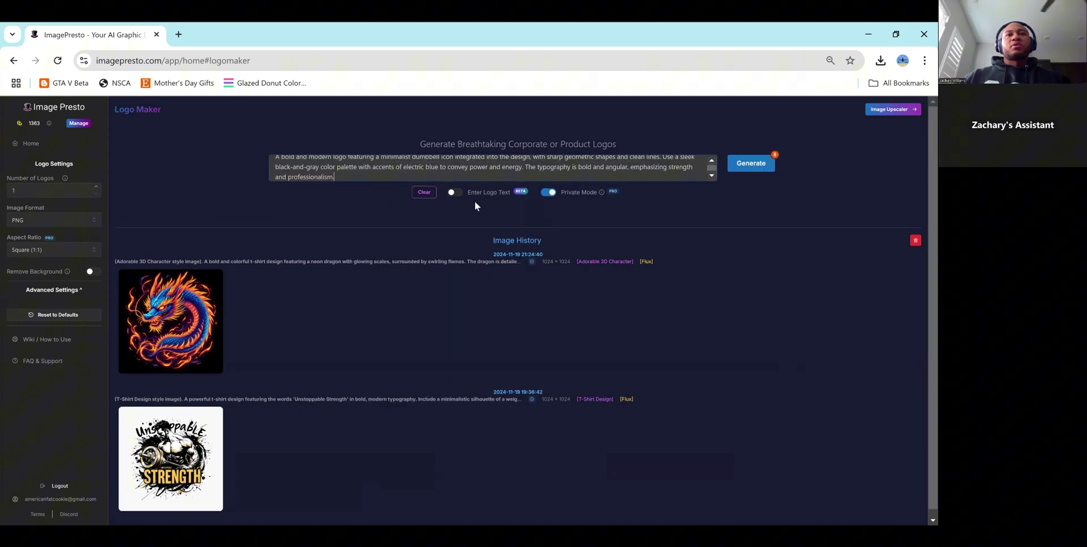
Turn on custom logo text and enter 'Iron Gym'.
{"action": "left_click", "coordinate": [458, 192]}
{"action": "type", "text": "INro"}
{"action": "key", "text": "BackSpace"}
{"action": "key", "text": "BackSpace"}
{"action": "key", "text": "BackSpace"}
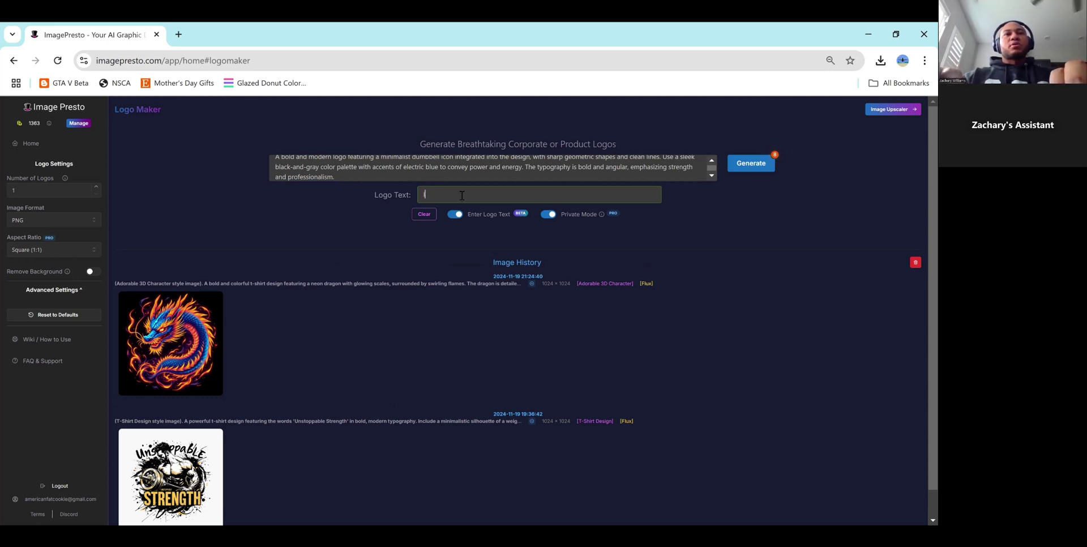
{"action": "type", "text": "ron Gym"}
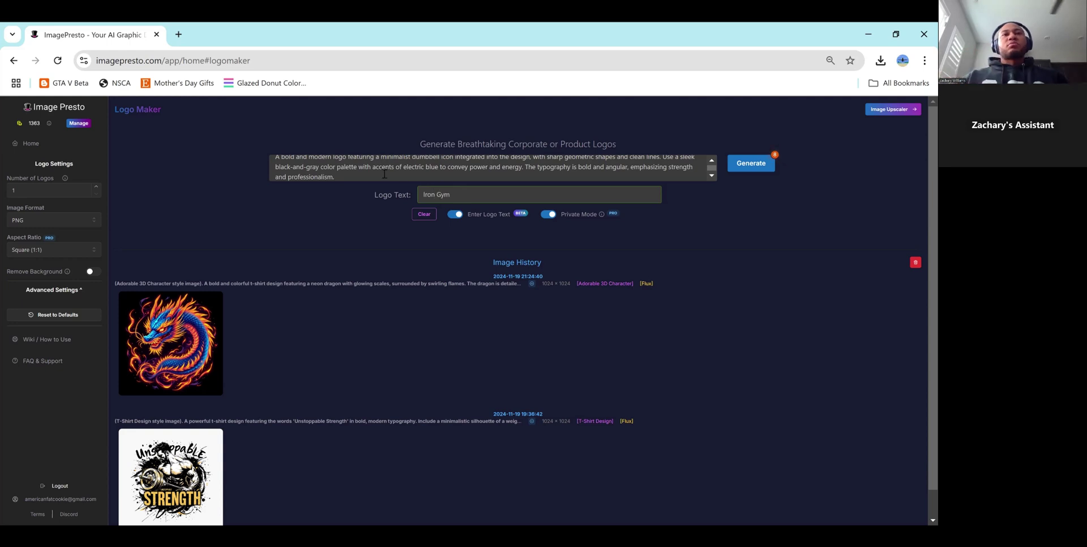
{"action": "scroll", "coordinate": [384, 170], "scroll_direction": "up", "scroll_amount": 1}
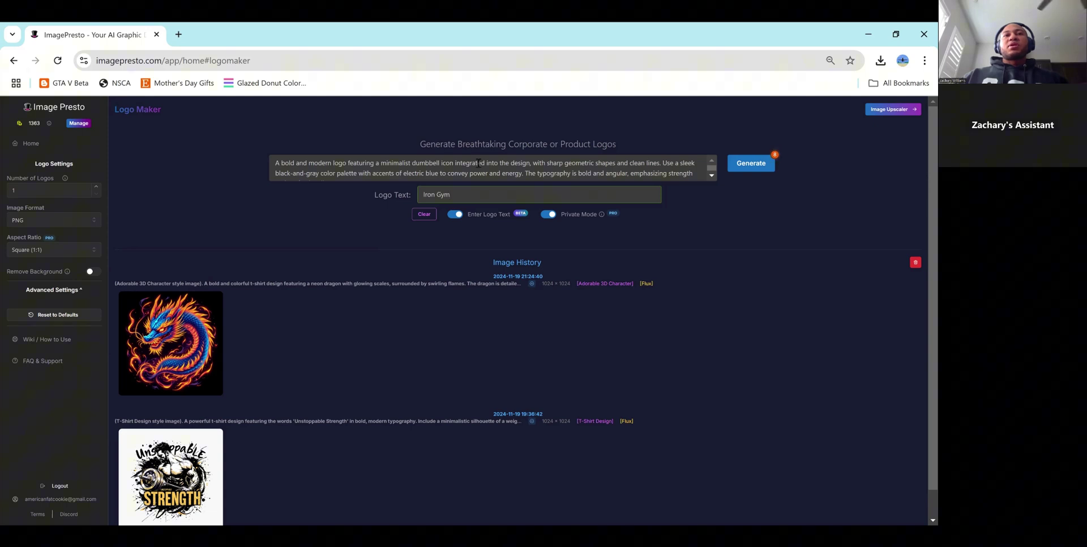
Generate the Iron Gym logo, then raise guidance scale from 3.5 to 5 and regenerate.
{"action": "left_click", "coordinate": [748, 168]}
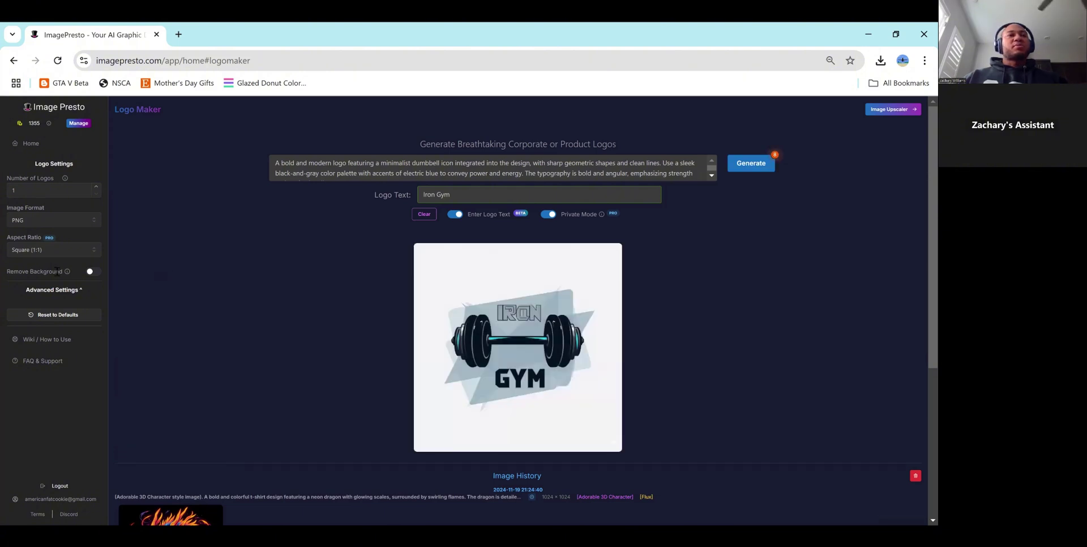
{"action": "left_click", "coordinate": [74, 291]}
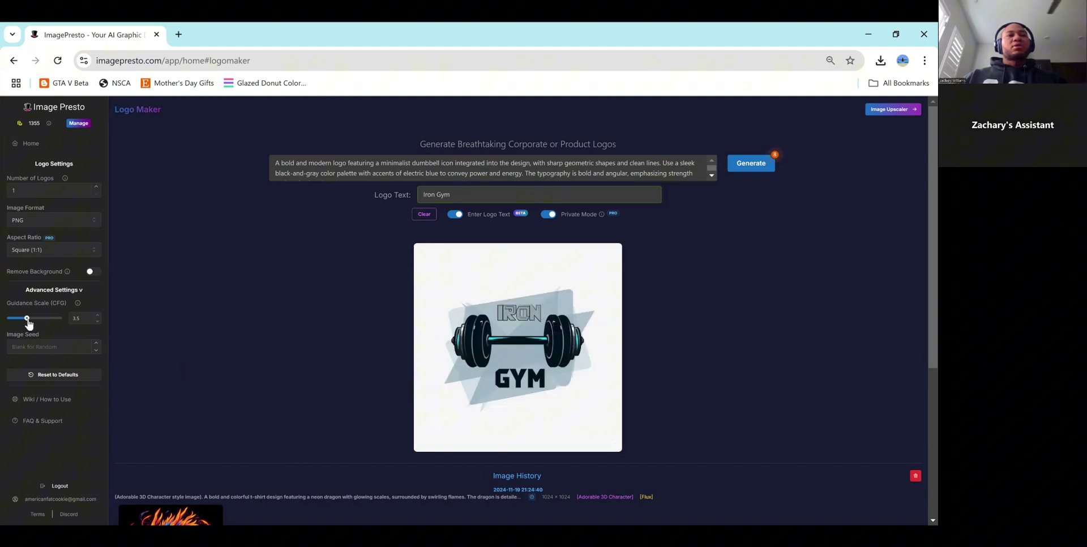
{"action": "left_click_drag", "start_coordinate": [28, 320], "coordinate": [35, 321]}
{"action": "left_click", "coordinate": [763, 165]}
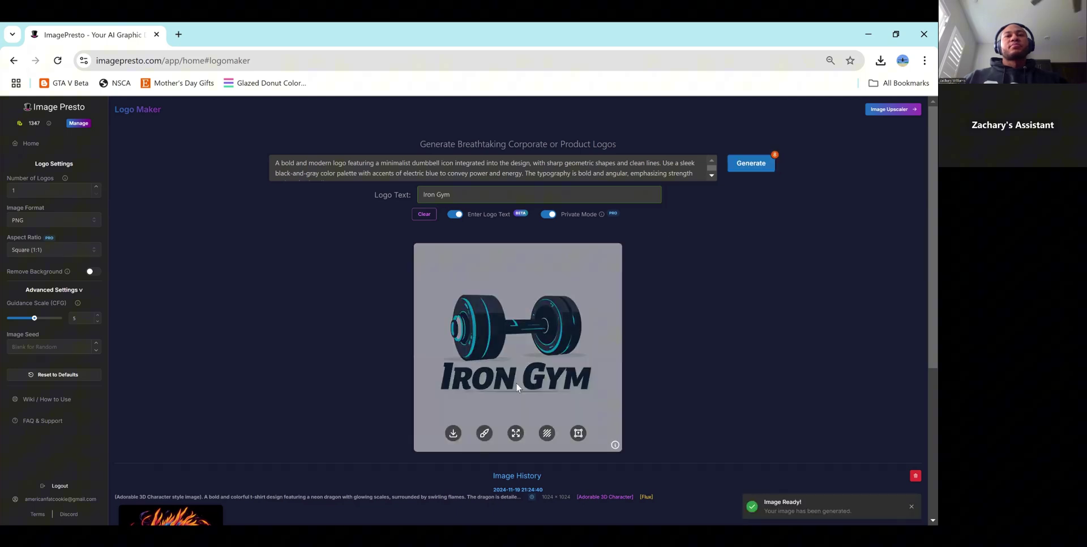
Change the logo text to 'Hangry's Gym' and generate the new dumbbell logo.
{"action": "double_click", "coordinate": [471, 198]}
{"action": "key", "text": "BackSpace"}
{"action": "key", "text": "BackSpace"}
{"action": "key", "text": "BackSpace"}
{"action": "key", "text": "BackSpace"}
{"action": "key", "text": "BackSpace"}
{"action": "key", "text": "BackSpace"}
{"action": "type", "text": "Hangry's "}
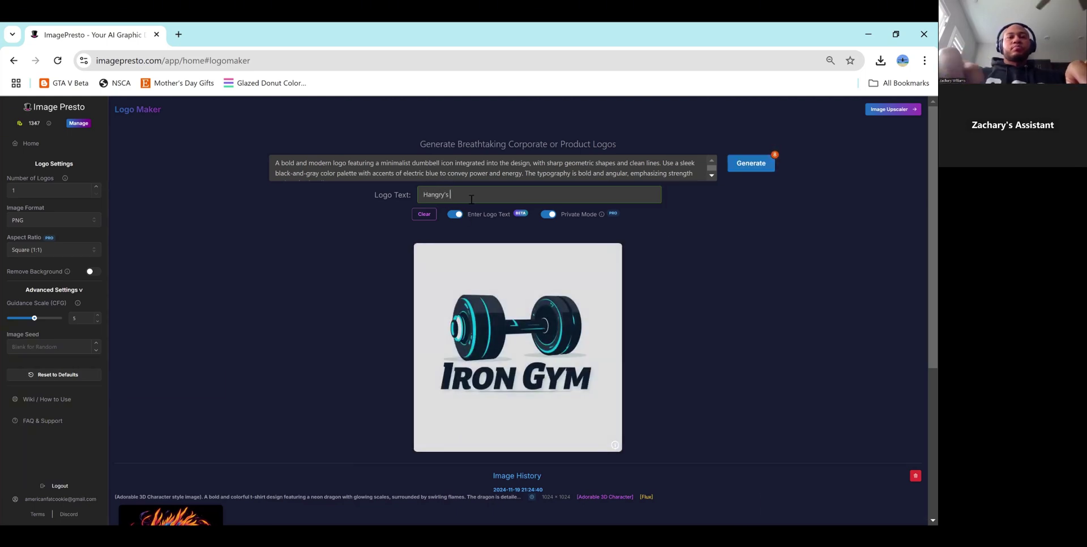
{"action": "type", "text": "Gym"}
{"action": "left_click", "coordinate": [751, 163]}
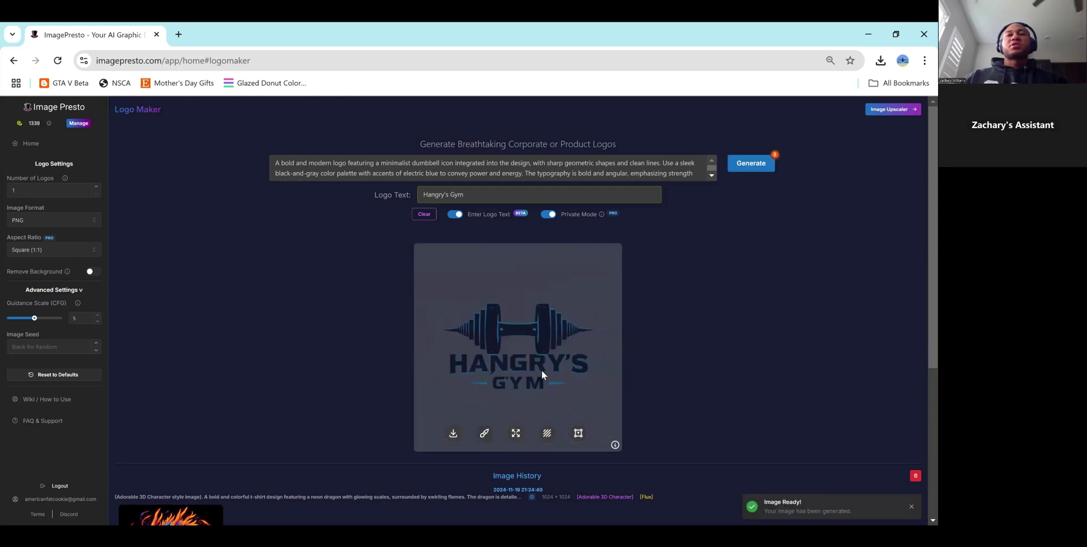
{"action": "mouse_move", "coordinate": [538, 394]}
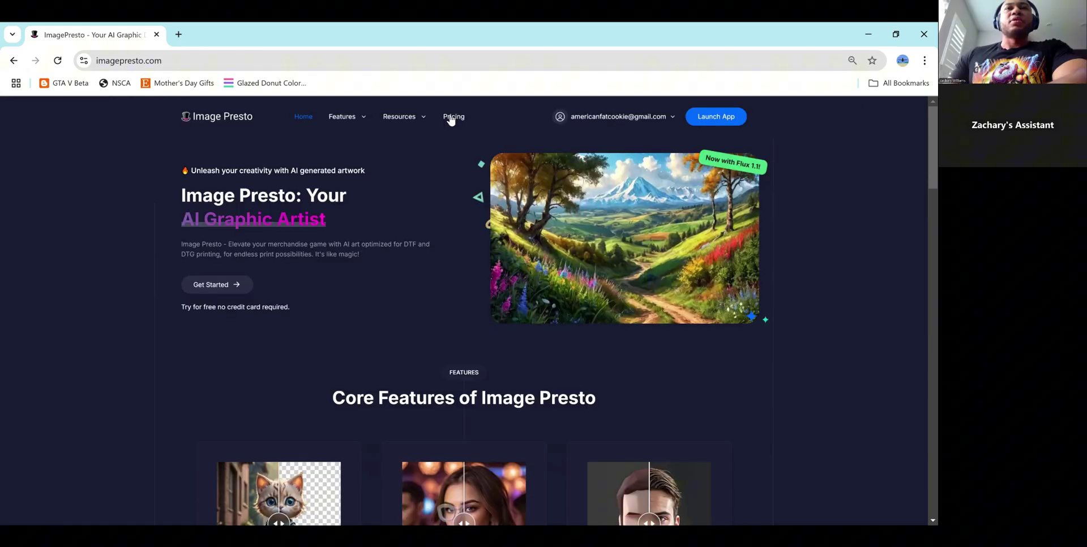
Compare the Pricing plans under yearly and monthly billing, scrolling through the plan cards.
{"action": "left_click", "coordinate": [451, 117]}
{"action": "left_click", "coordinate": [491, 165]}
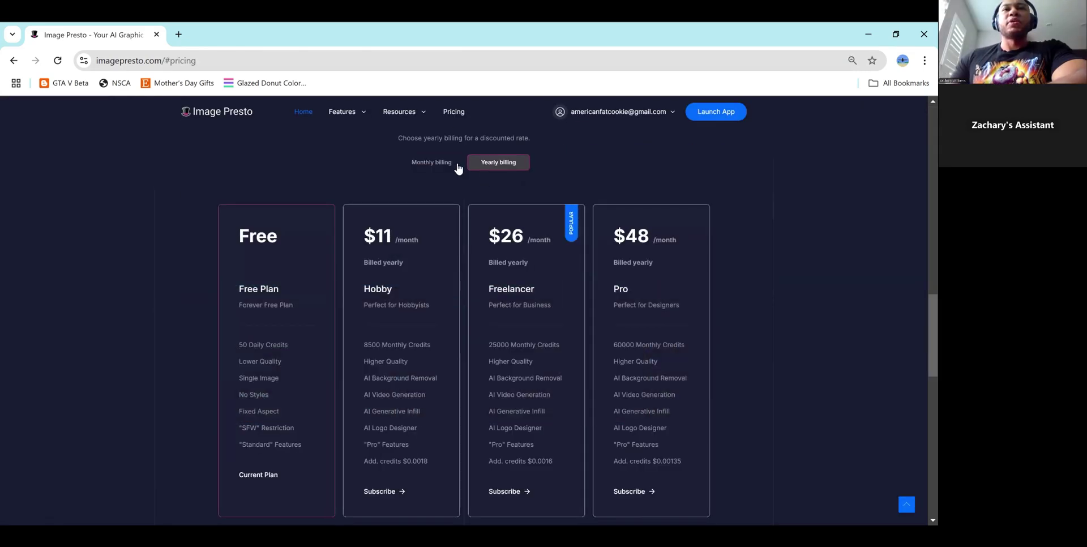
{"action": "left_click", "coordinate": [455, 165]}
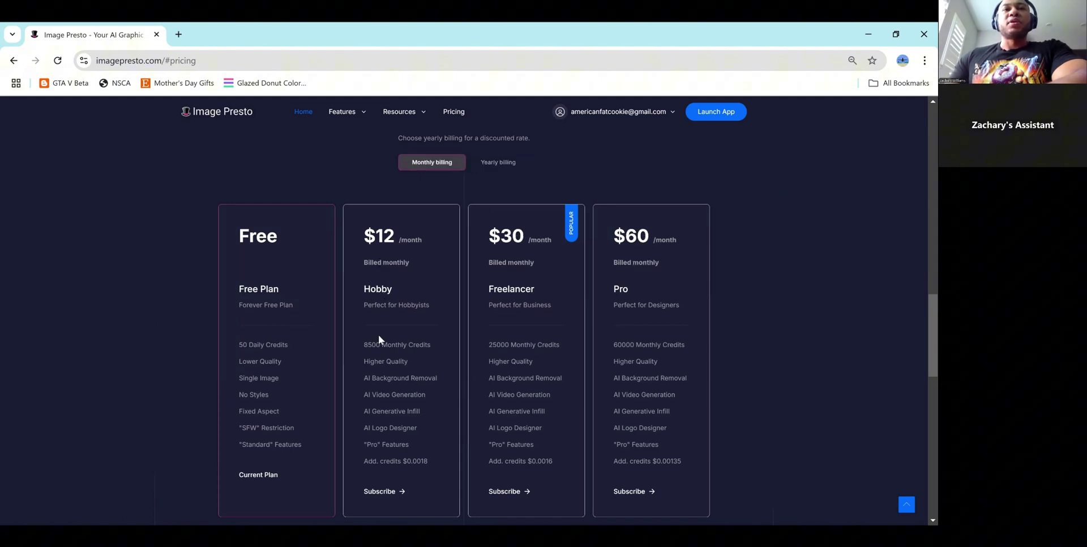
{"action": "scroll", "coordinate": [387, 252], "scroll_direction": "down", "scroll_amount": 1}
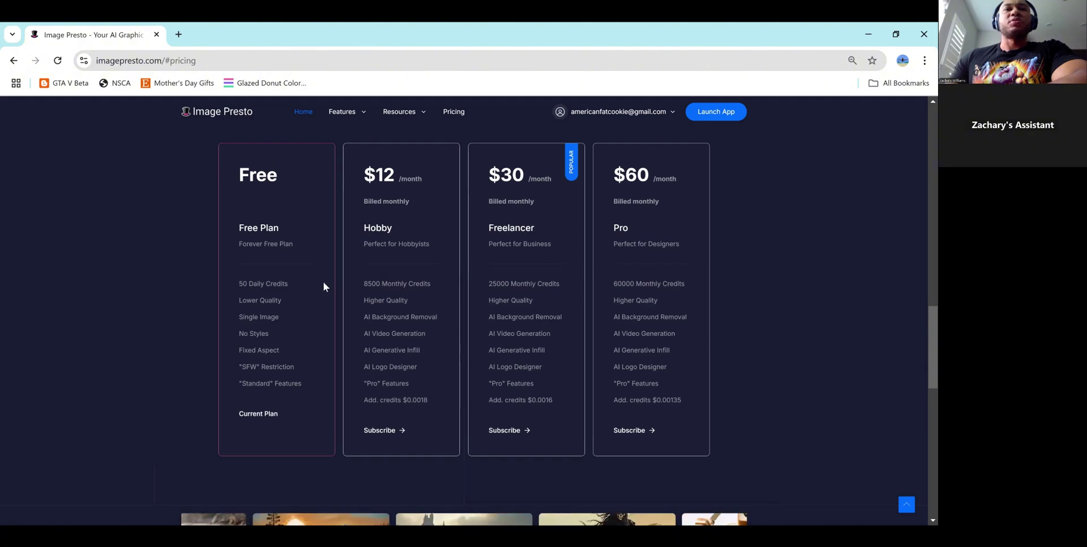
{"action": "scroll", "coordinate": [352, 362], "scroll_direction": "up", "scroll_amount": 1}
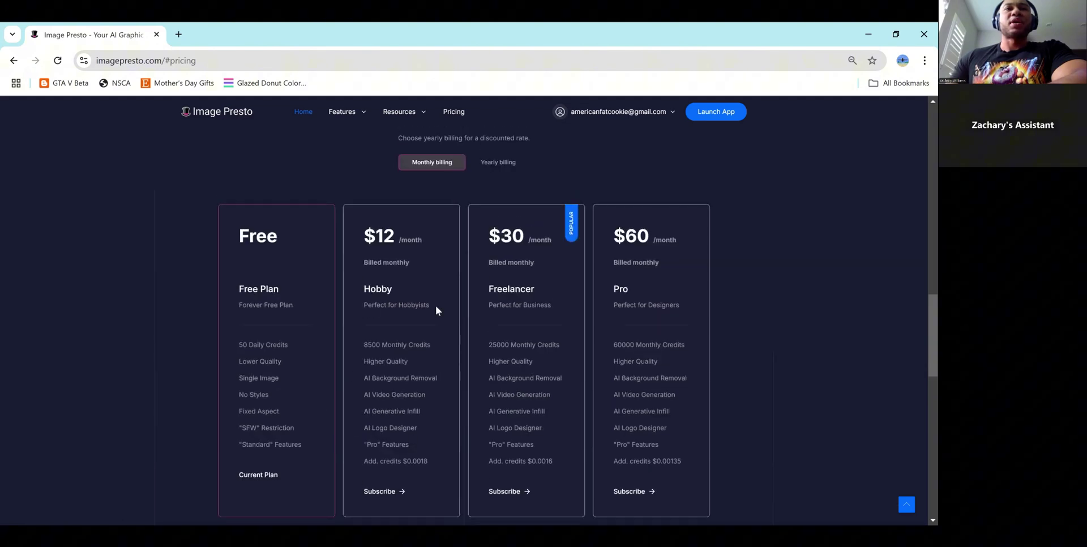
{"action": "scroll", "coordinate": [431, 316], "scroll_direction": "up", "scroll_amount": 2}
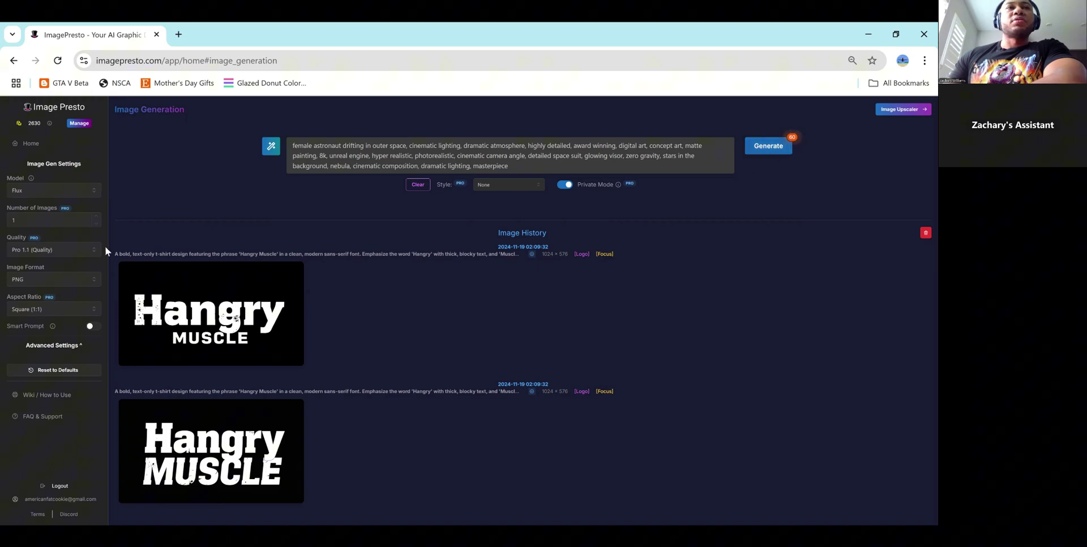
Try the Focus model, then switch the model back to Flux.
{"action": "left_click", "coordinate": [72, 191]}
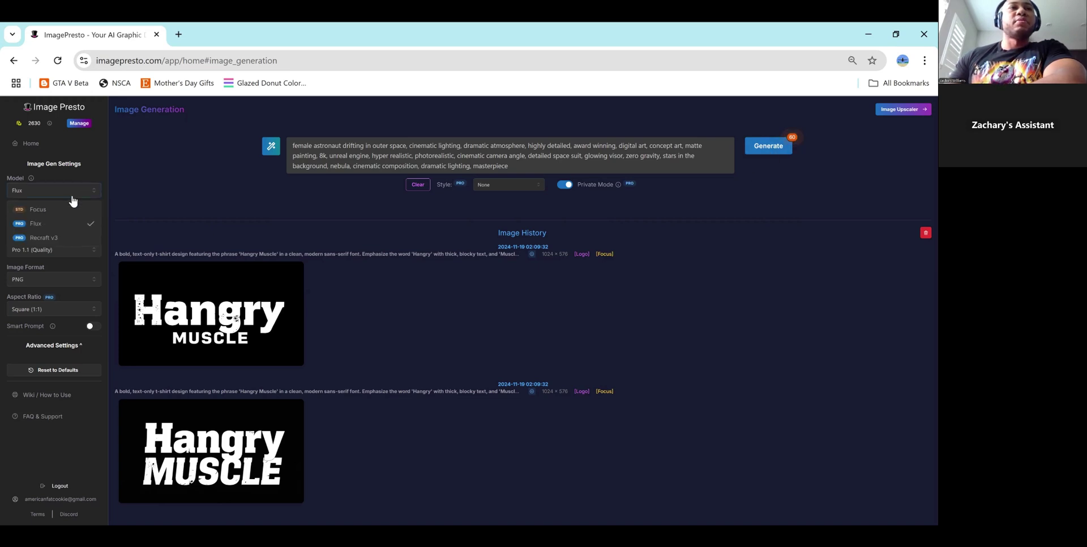
{"action": "left_click", "coordinate": [56, 206]}
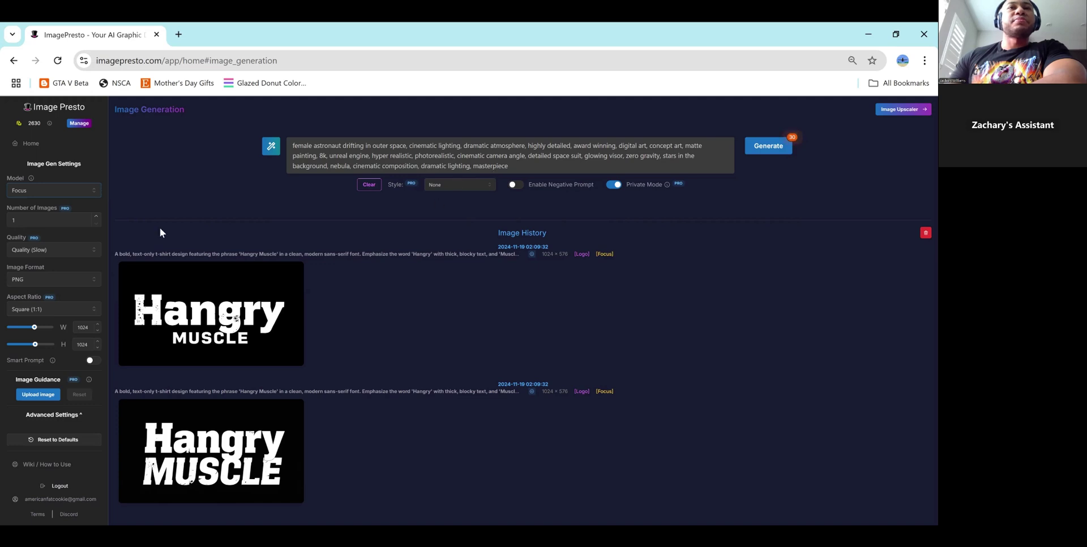
{"action": "left_click", "coordinate": [54, 190]}
{"action": "left_click", "coordinate": [49, 219]}
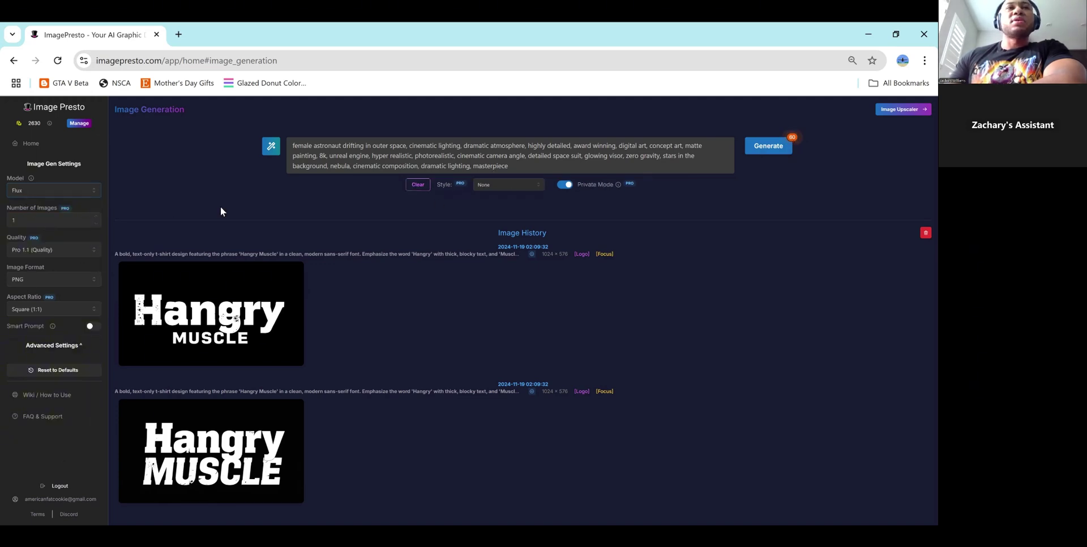
Cycle through the quality options and settle on Dev (Balanced), costing 30 credits.
{"action": "left_click", "coordinate": [64, 251]}
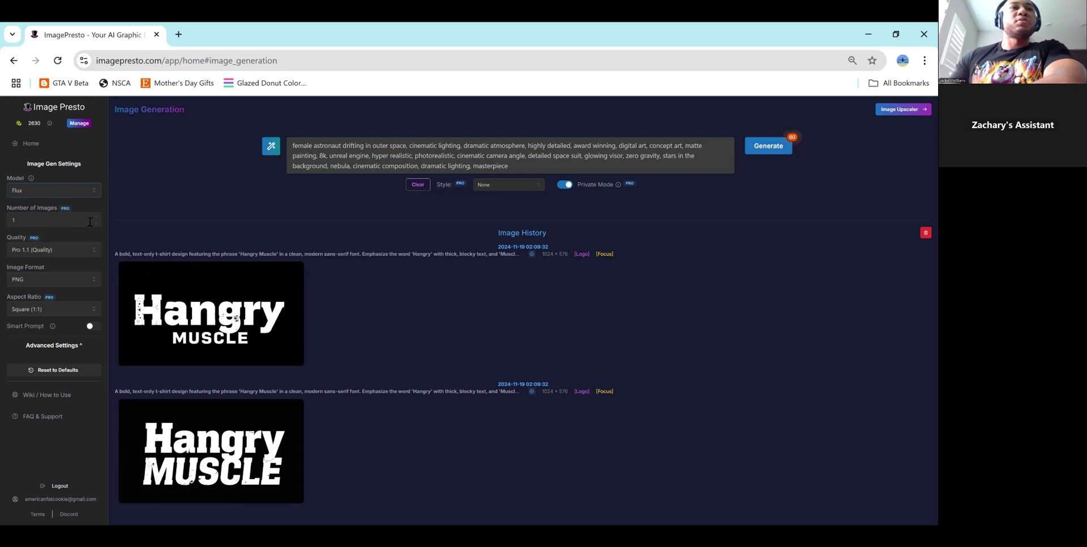
{"action": "left_click", "coordinate": [64, 250]}
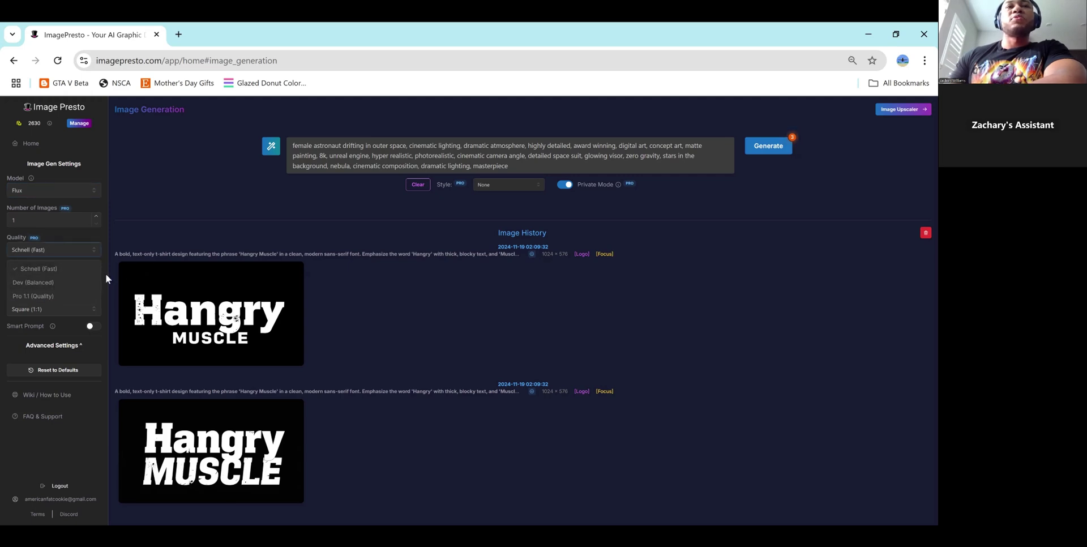
{"action": "left_click", "coordinate": [37, 270]}
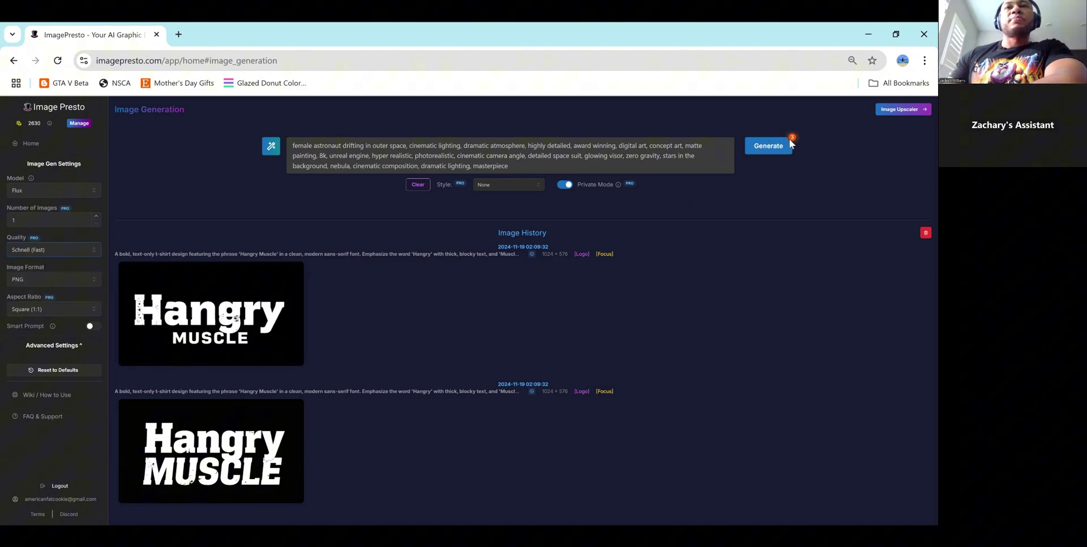
{"action": "left_click", "coordinate": [42, 251]}
{"action": "left_click", "coordinate": [47, 289]}
{"action": "left_click", "coordinate": [76, 249]}
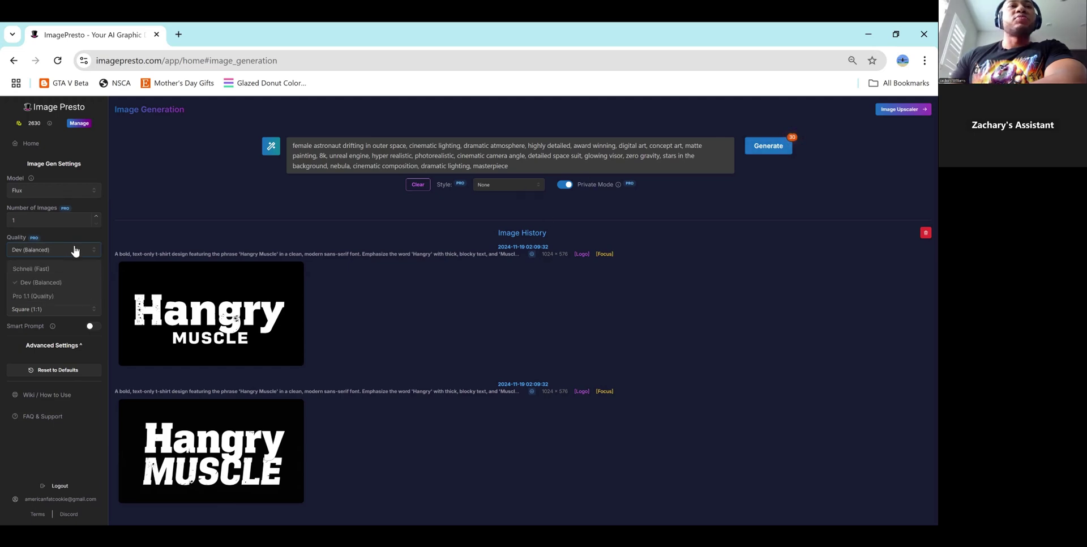
{"action": "left_click", "coordinate": [63, 292]}
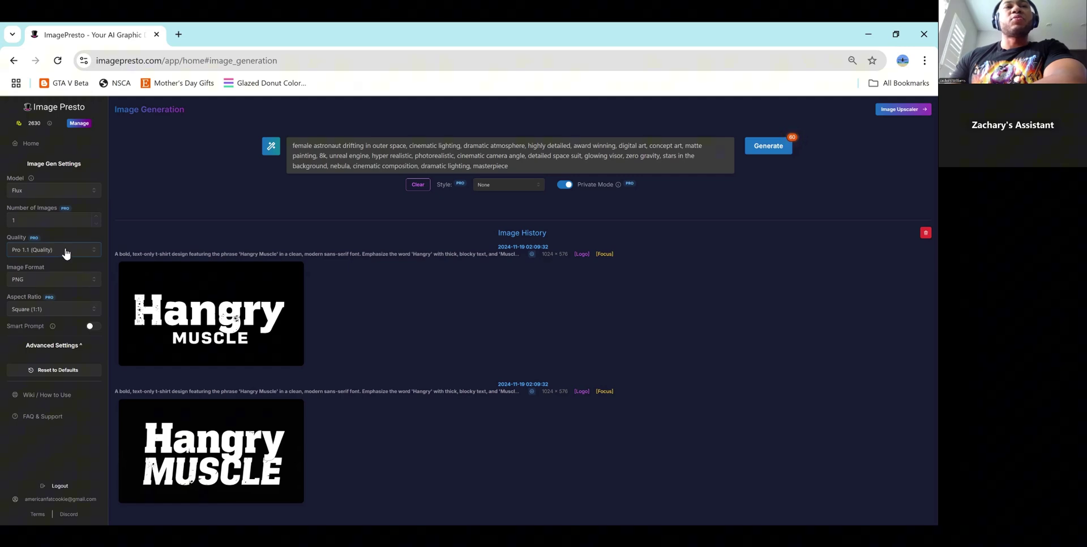
{"action": "left_click", "coordinate": [25, 259]}
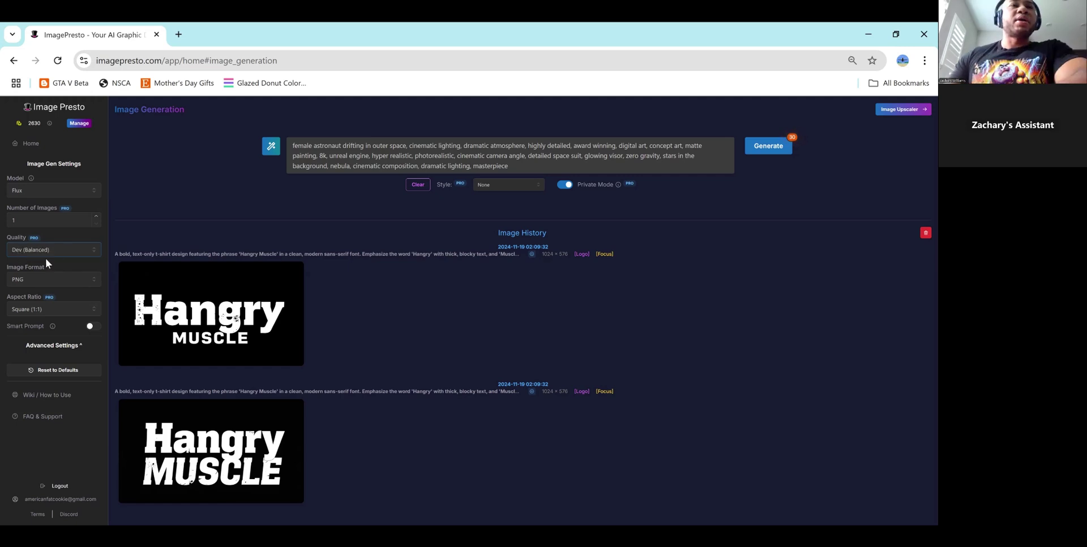
{"action": "left_click", "coordinate": [92, 251]}
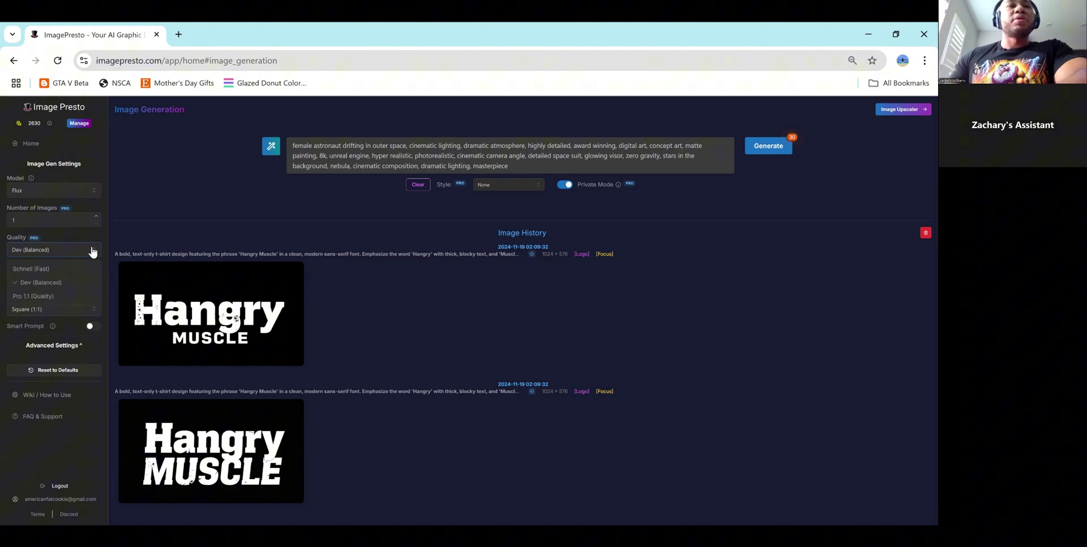
Restore Pro 1.1 (Quality) and look over the black-and-gold Hangry Muscle logo.
{"action": "left_click", "coordinate": [40, 297]}
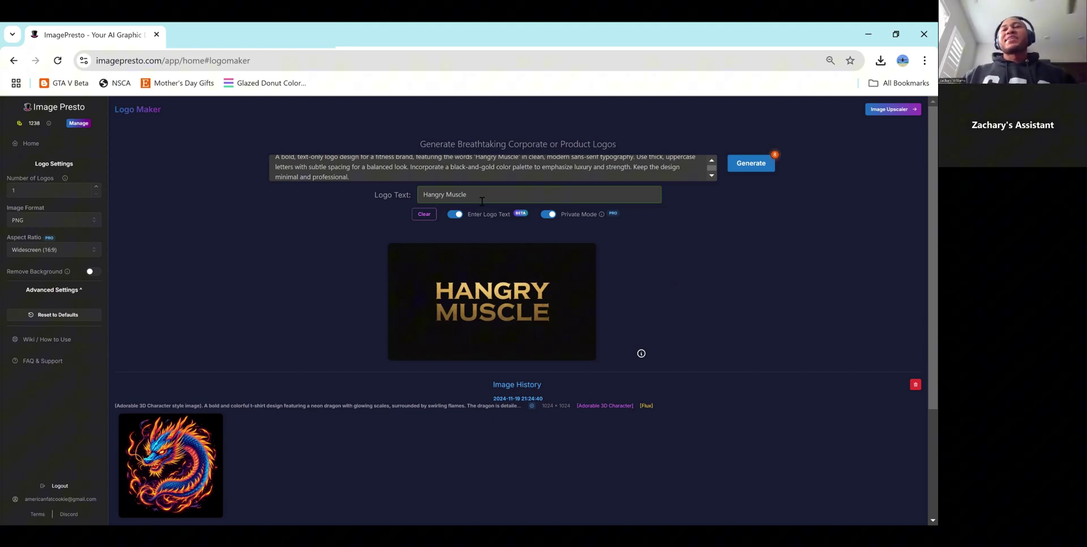
{"action": "mouse_move", "coordinate": [509, 313]}
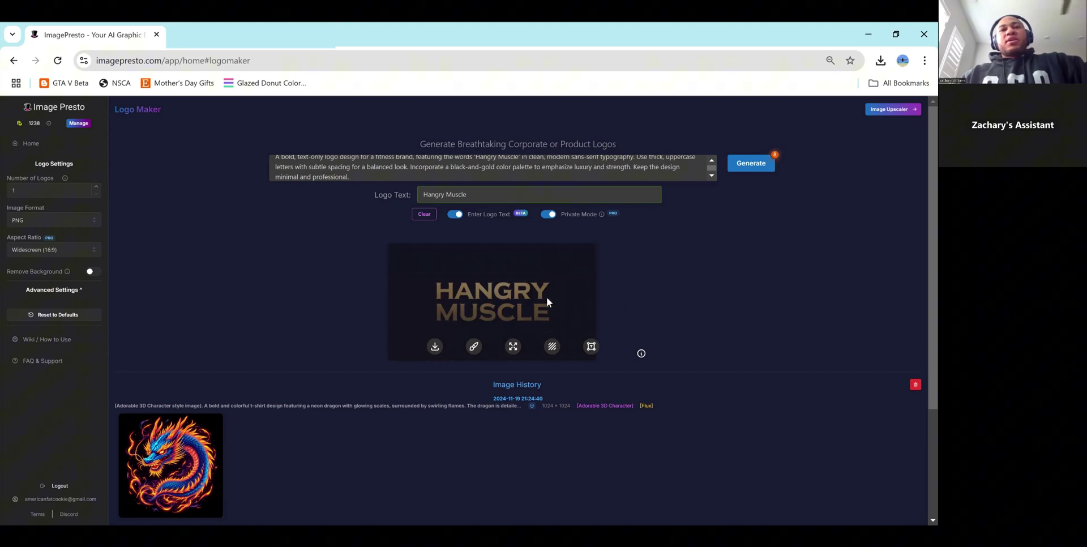
{"action": "mouse_move", "coordinate": [395, 320]}
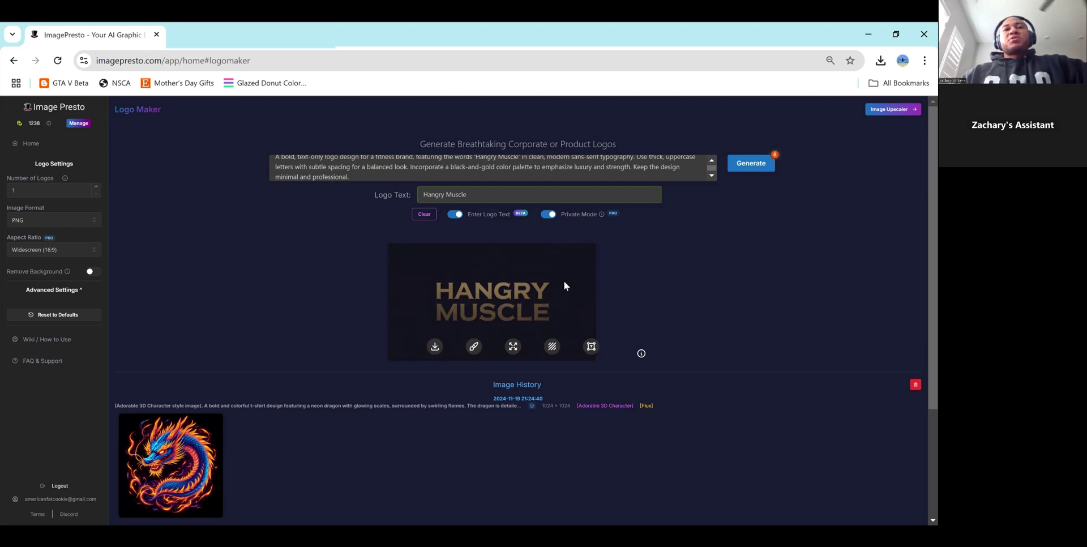
{"action": "mouse_move", "coordinate": [513, 350]}
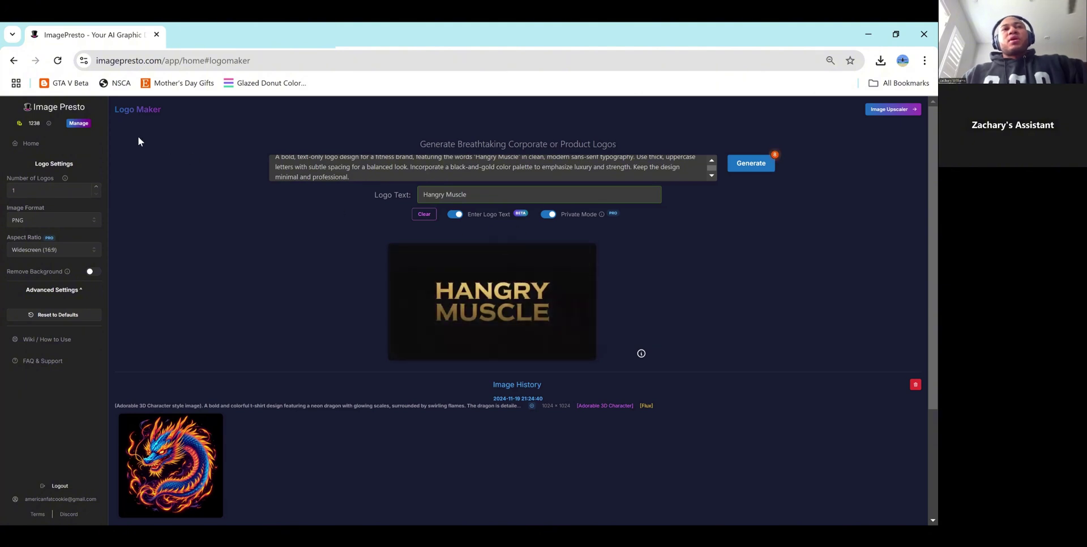
Go from the home page through Get Started to the Image Generation tool.
{"action": "left_click", "coordinate": [46, 109]}
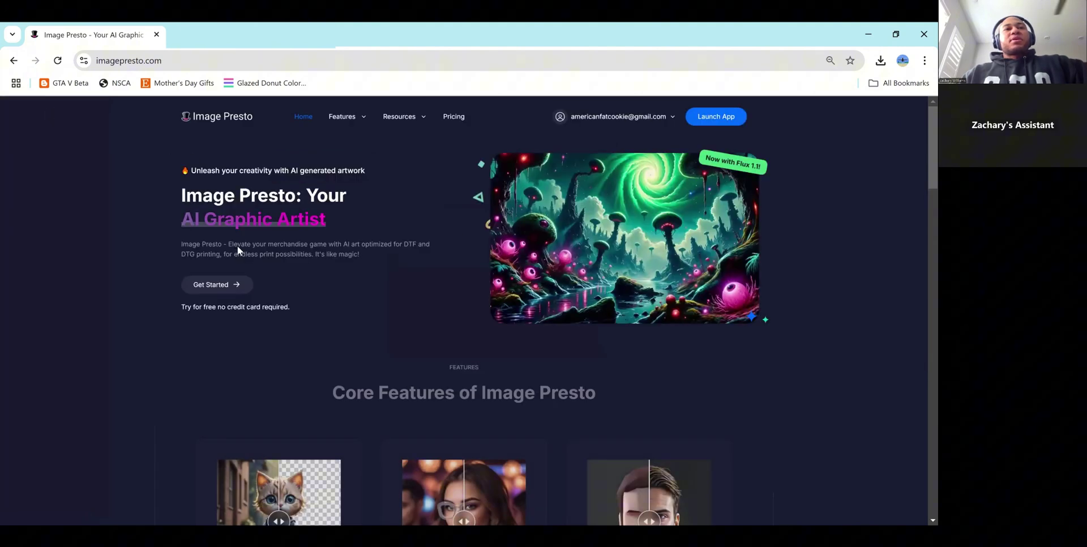
{"action": "left_click", "coordinate": [238, 283]}
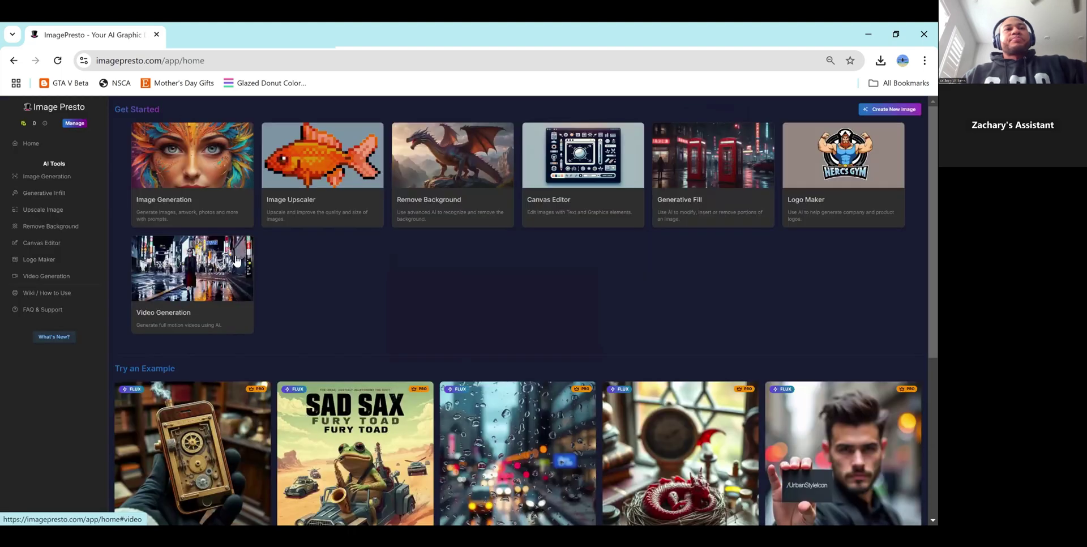
{"action": "left_click", "coordinate": [195, 185]}
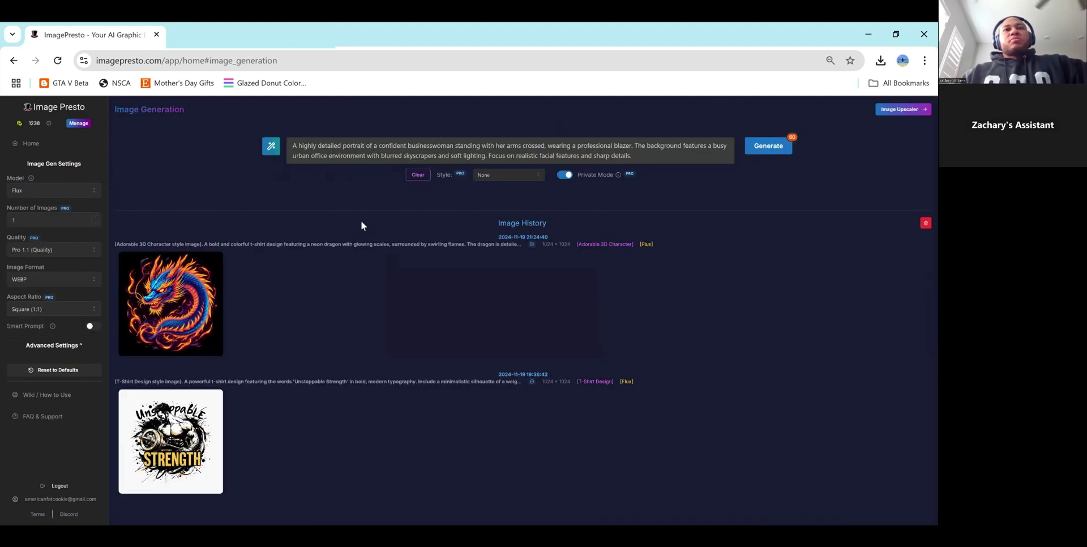
{"action": "mouse_move", "coordinate": [161, 276]}
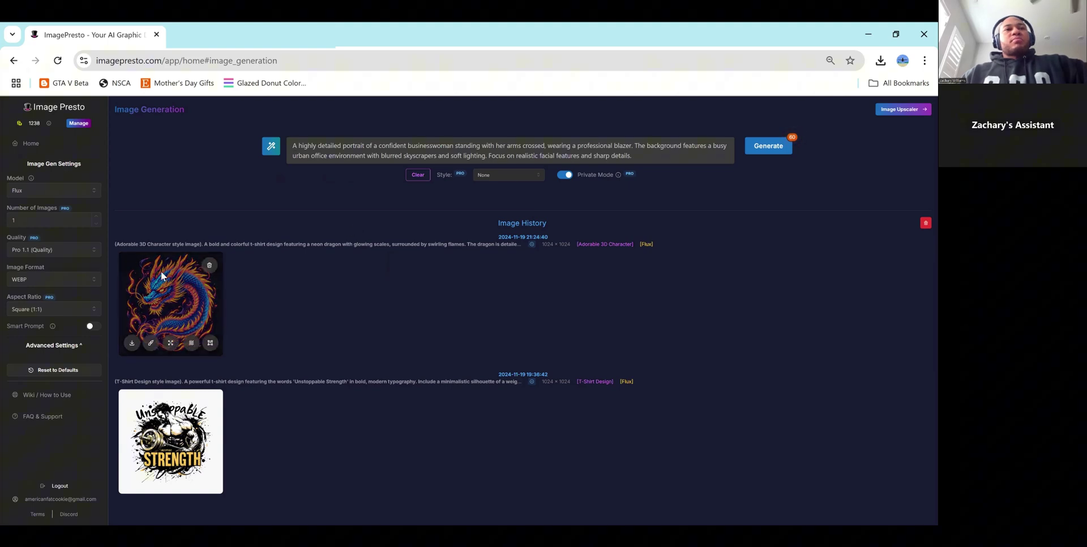